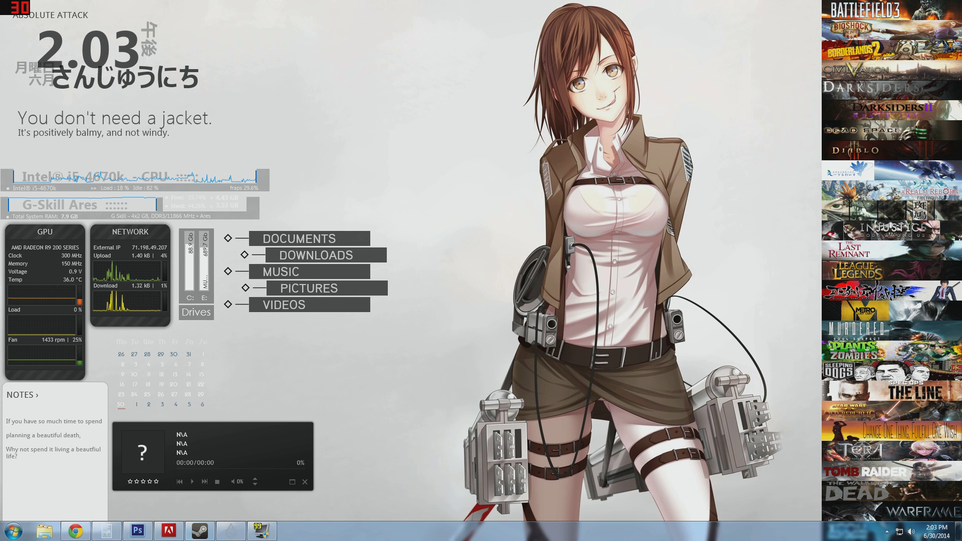
# Step: Read the linking instructions on the GameBanners for Rainmeter deviantART page
pyautogui.moveTo(75, 531)
pyautogui.click(70, 476)
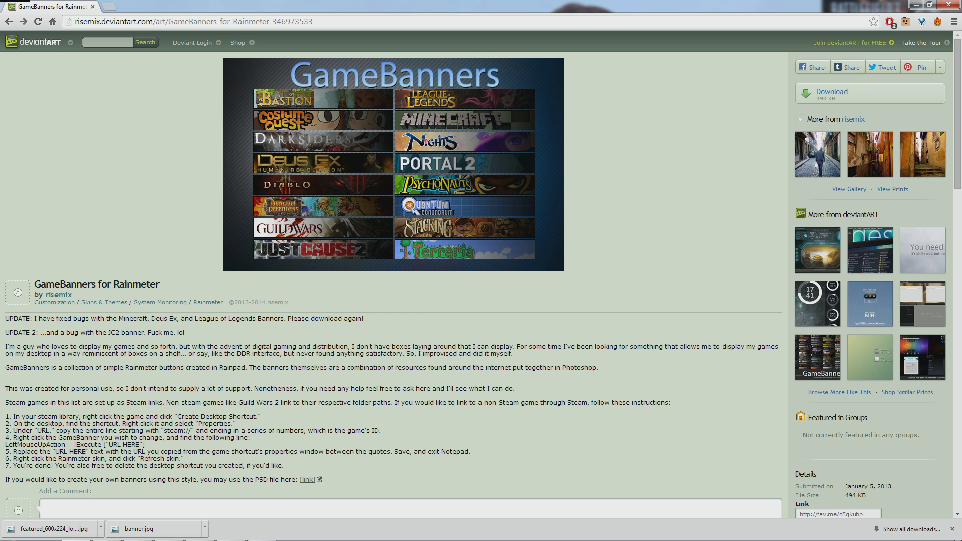
pyautogui.scroll(-2, 481, 270)
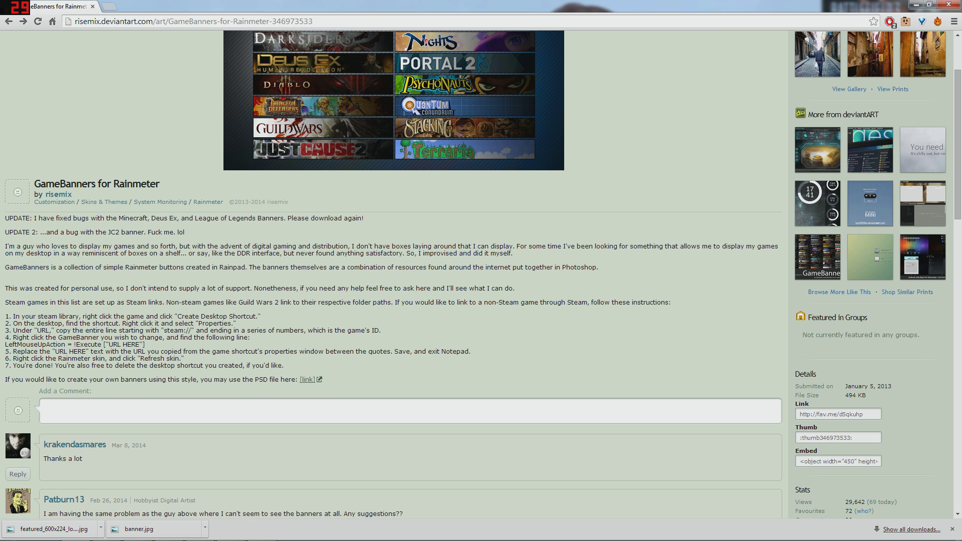
pyautogui.click(916, 5)
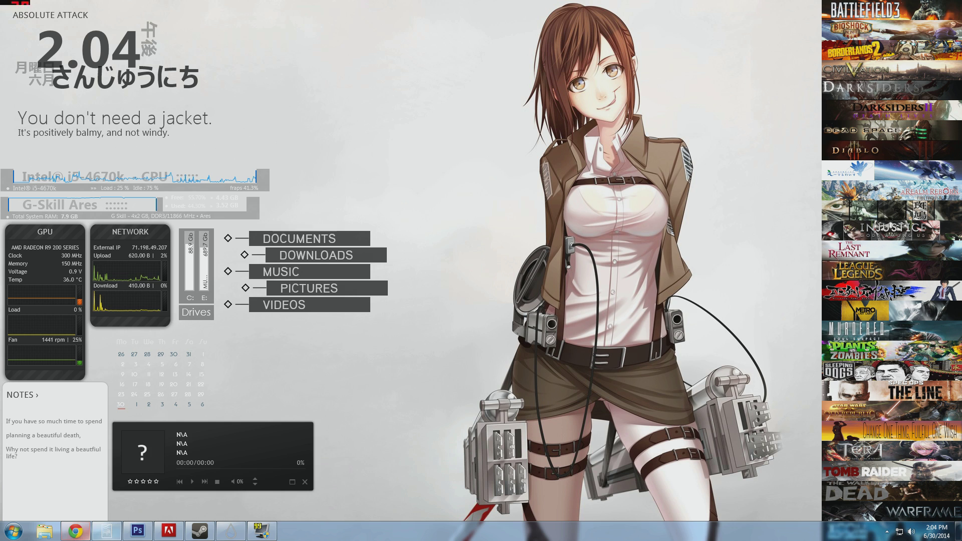
# Step: Switch to Rainpad, start a new skin file and delete its whole Variables section with the font and colour declarations
pyautogui.click(107, 530)
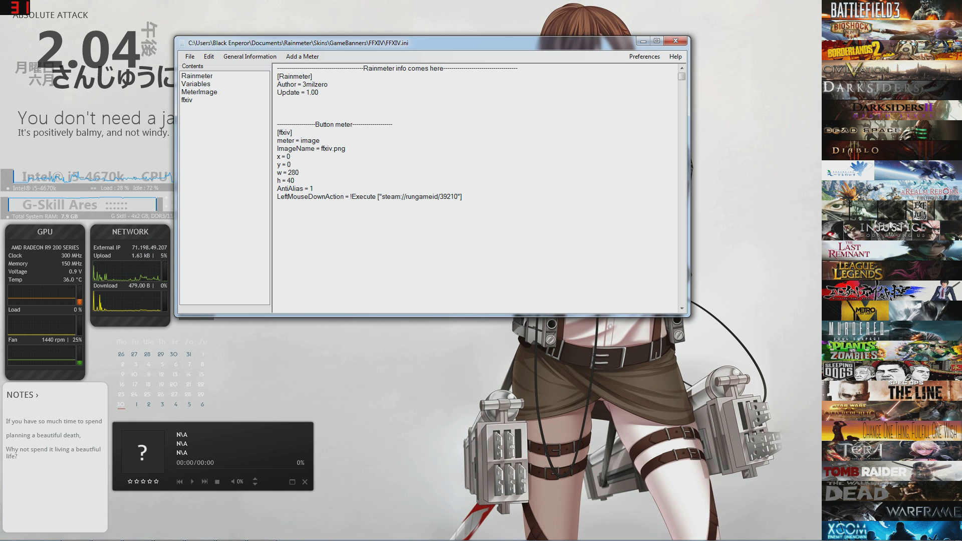
pyautogui.click(190, 56)
pyautogui.press('Down')
pyautogui.press('Return')
pyautogui.hotkey('ctrl', 'End')
pyautogui.hotkey('shift', 'Up')
pyautogui.hotkey('shift', 'Up')
pyautogui.hotkey('shift', 'Up')
pyautogui.hotkey('shift', 'Up')
pyautogui.hotkey('shift', 'Up')
pyautogui.hotkey('shift', 'Up')
pyautogui.hotkey('shift', 'Up')
pyautogui.hotkey('shift', 'Up')
pyautogui.hotkey('shift', 'Up')
pyautogui.hotkey('shift', 'Up')
pyautogui.hotkey('shift', 'Up')
pyautogui.hotkey('shift', 'Up')
pyautogui.hotkey('shift', 'Home')
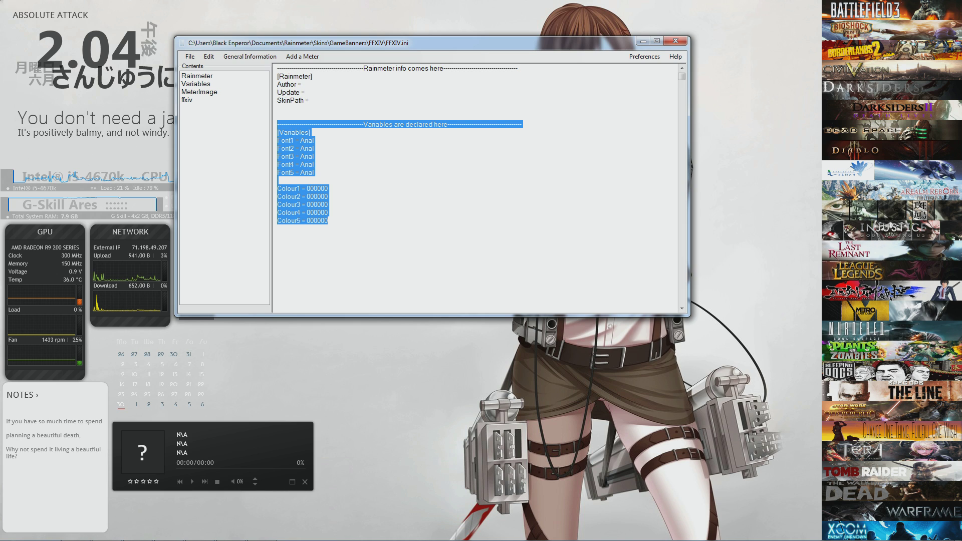
pyautogui.press('Delete')
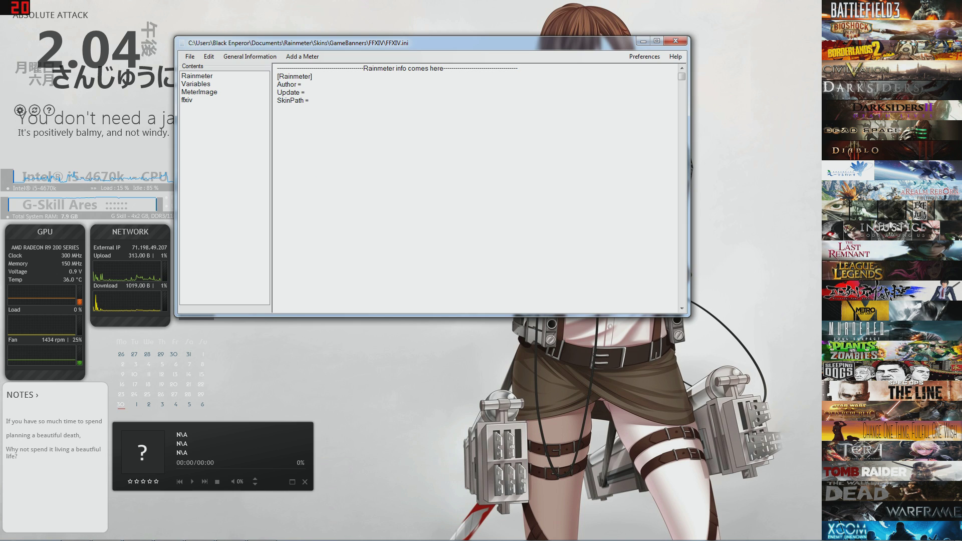
# Step: Complete the Rainmeter section with author 3milzero and update 1.101, leaving out the SkinPath line
pyautogui.write('3milzero')
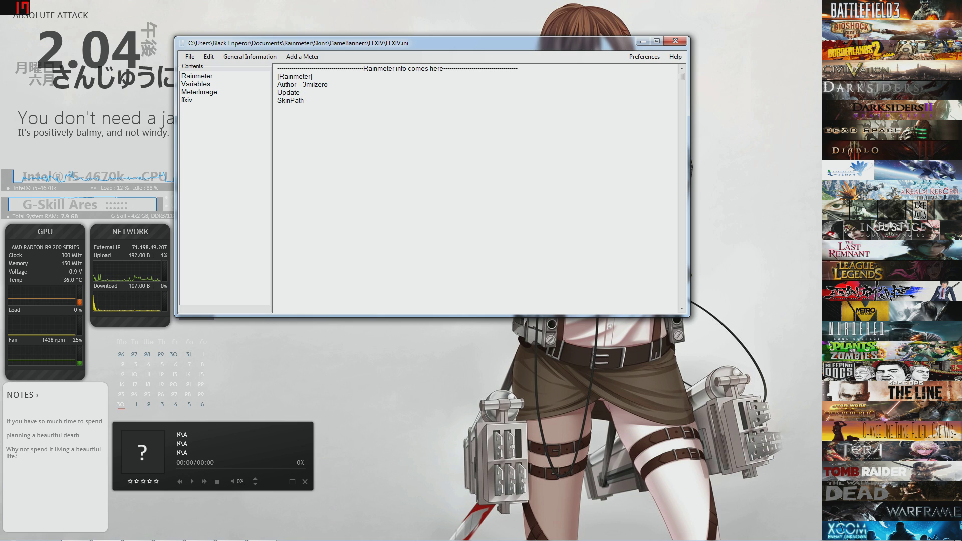
pyautogui.click(305, 92)
pyautogui.write('1/000')
pyautogui.press('BackSpace')
pyautogui.press('BackSpace')
pyautogui.press('BackSpace')
pyautogui.press('BackSpace')
pyautogui.write('.101')
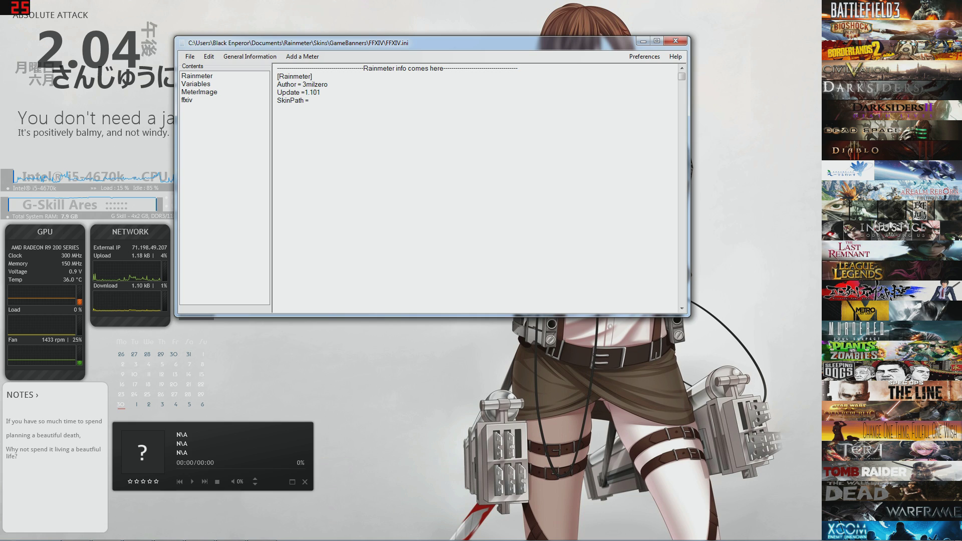
pyautogui.hotkey('shift', 'Home')
pyautogui.press('BackSpace')
# Step: Start adding an image meter and clear its button action
pyautogui.click(302, 56)
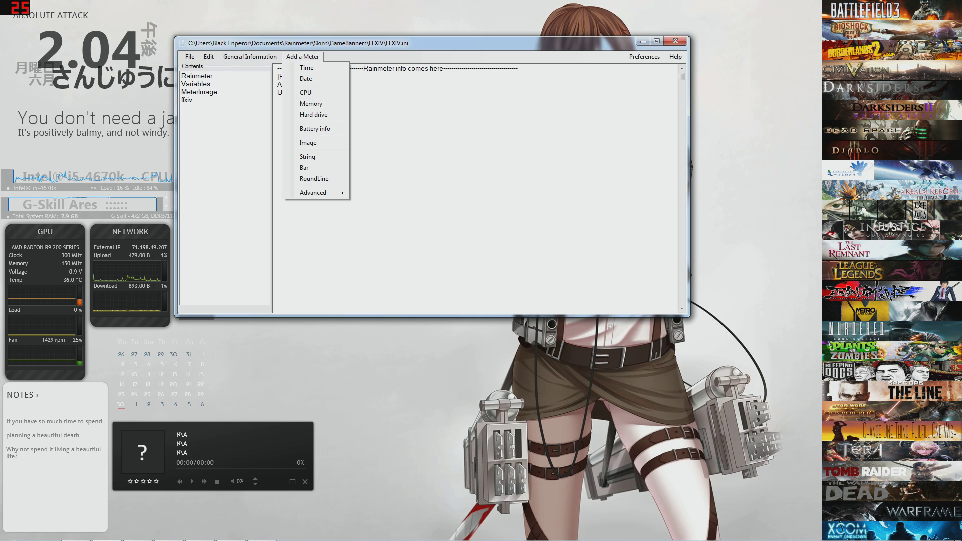
pyautogui.click(307, 143)
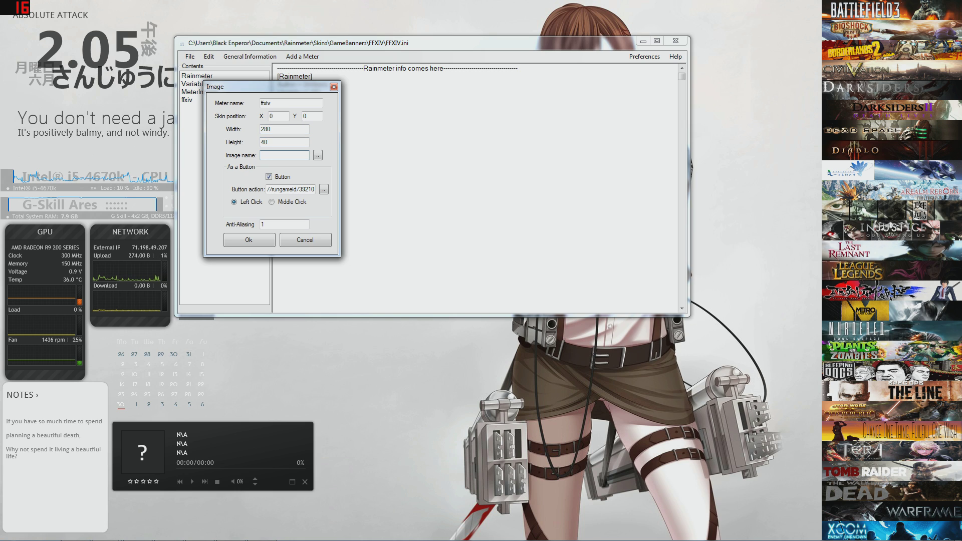
pyautogui.press('Tab')
pyautogui.press('Tab')
pyautogui.press('Tab')
pyautogui.press('BackSpace')
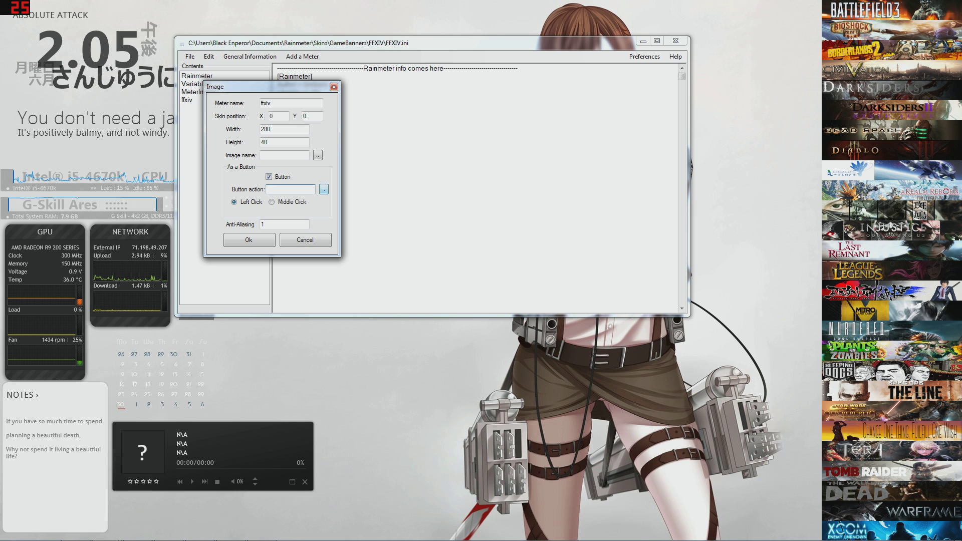
# Step: Browse for the button action on the desktop and copy the URL from the Long Live The Queen shortcut's properties
pyautogui.click(324, 189)
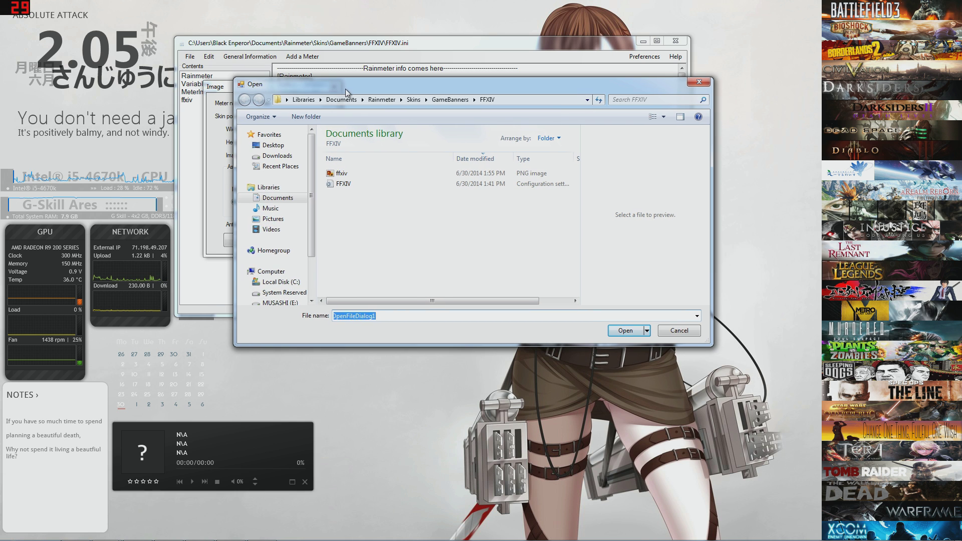
pyautogui.click(273, 145)
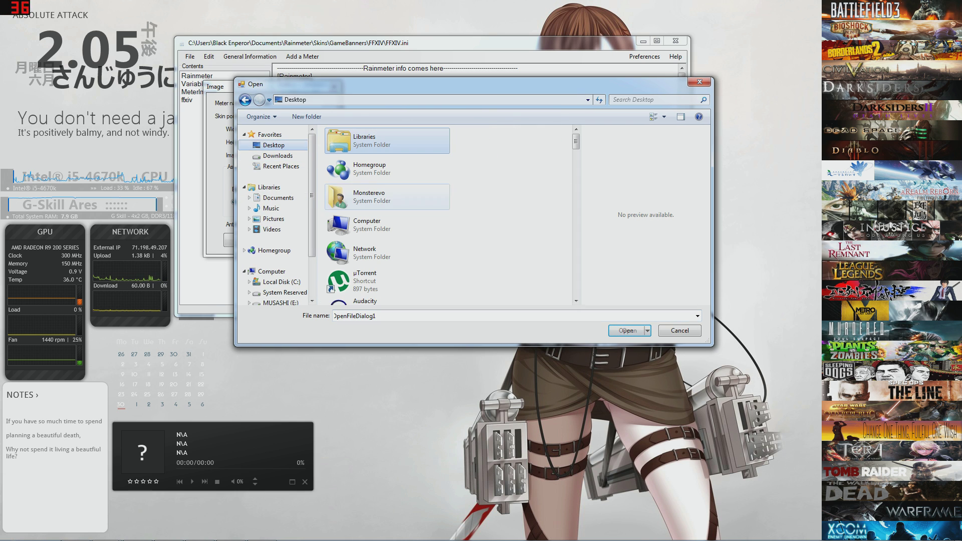
pyautogui.scroll(-3, 451, 211)
pyautogui.scroll(-10, 451, 211)
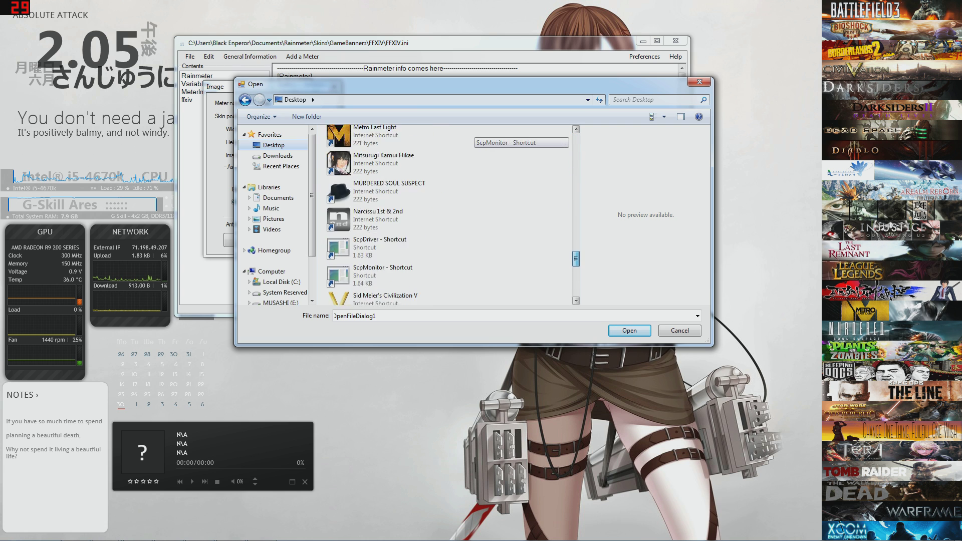
pyautogui.scroll(5, 451, 211)
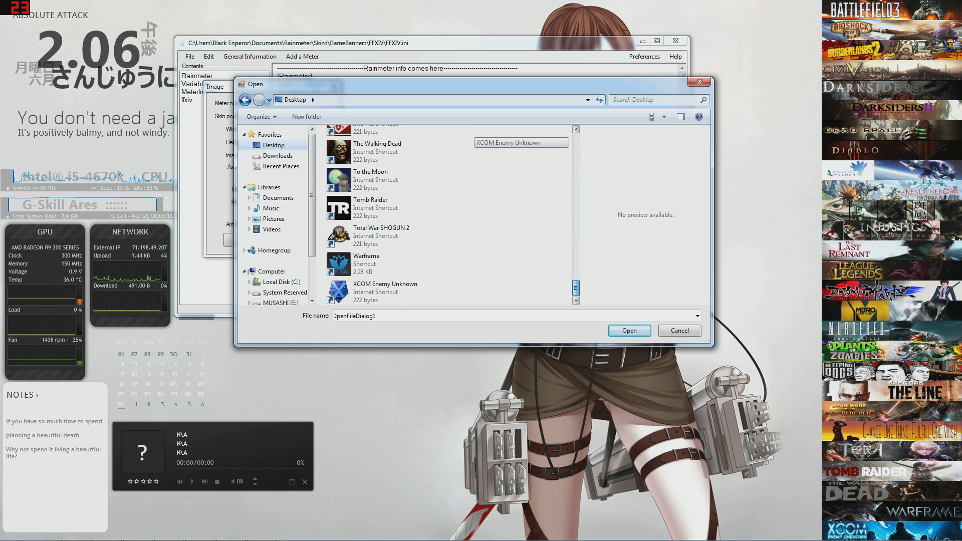
pyautogui.scroll(5, 391, 253)
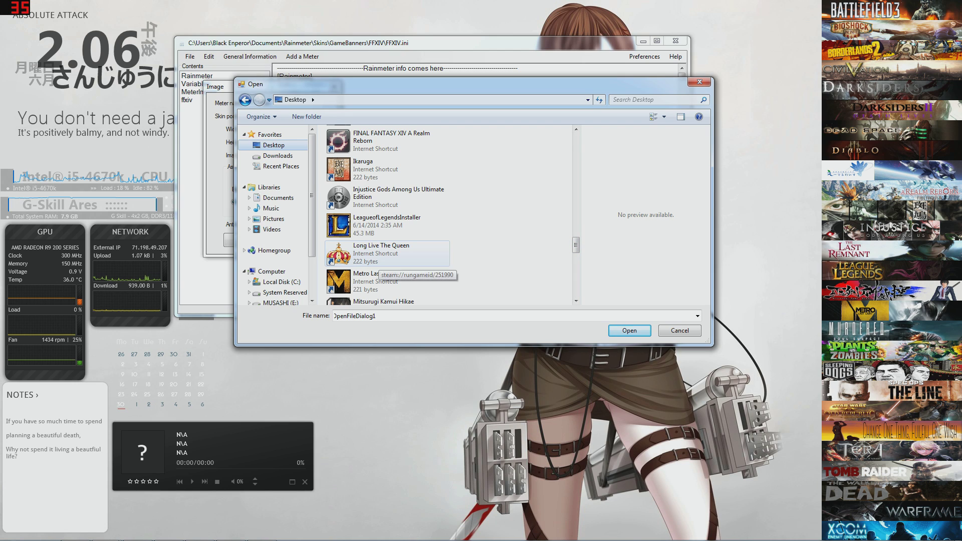
pyautogui.rightClick(381, 259)
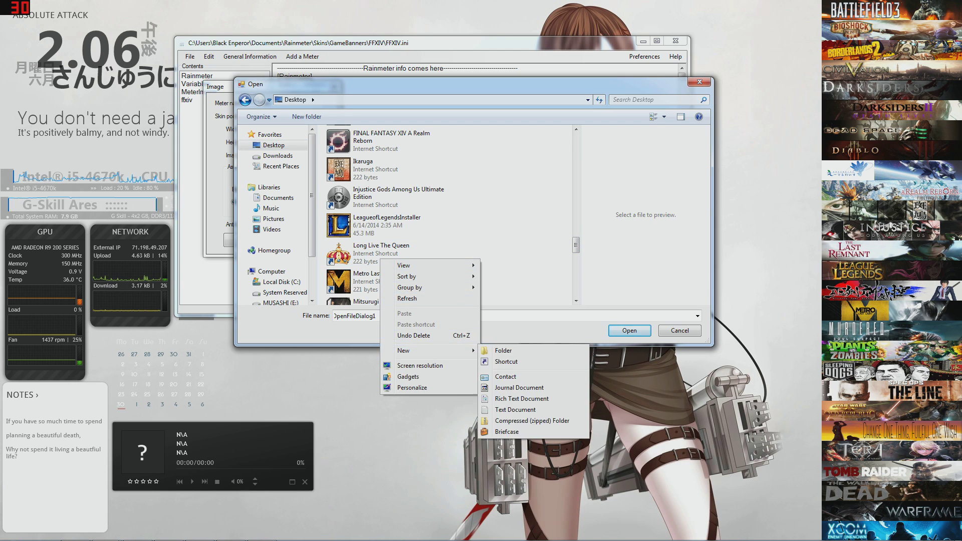
pyautogui.click(347, 256)
pyautogui.rightClick(347, 257)
pyautogui.click(377, 394)
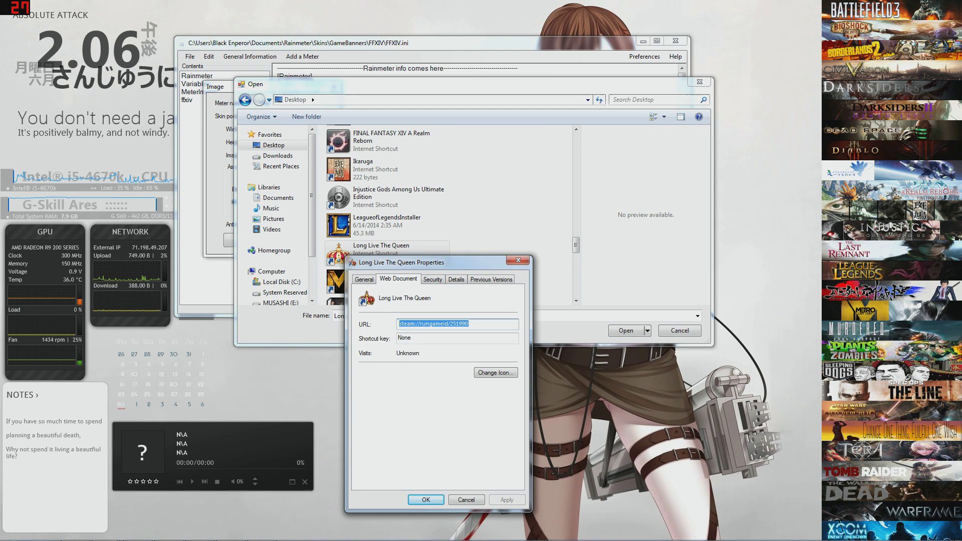
pyautogui.rightClick(458, 323)
pyautogui.click(481, 354)
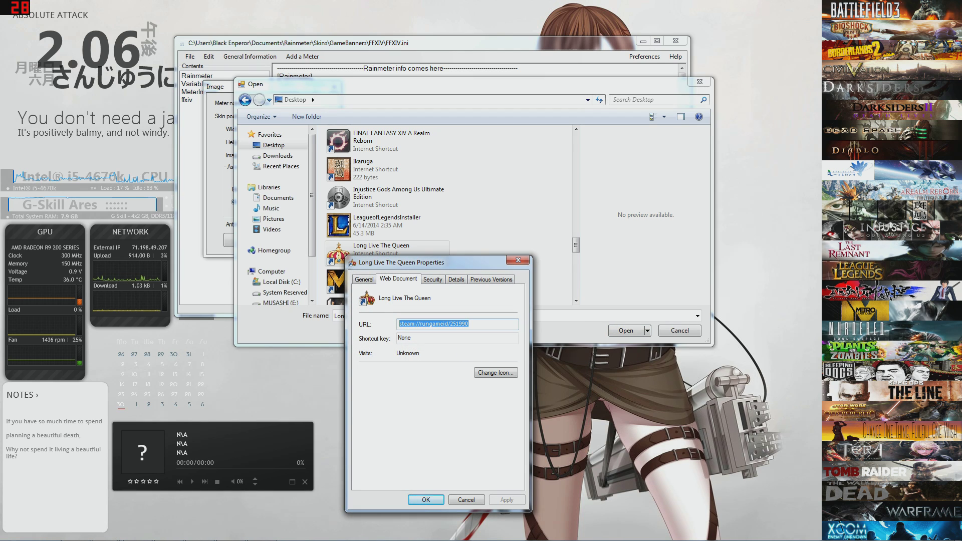
# Step: Paste the copied steam://rungameid/251990 URL as the button action, confirm the meter and close the shortcut's properties
pyautogui.click(680, 330)
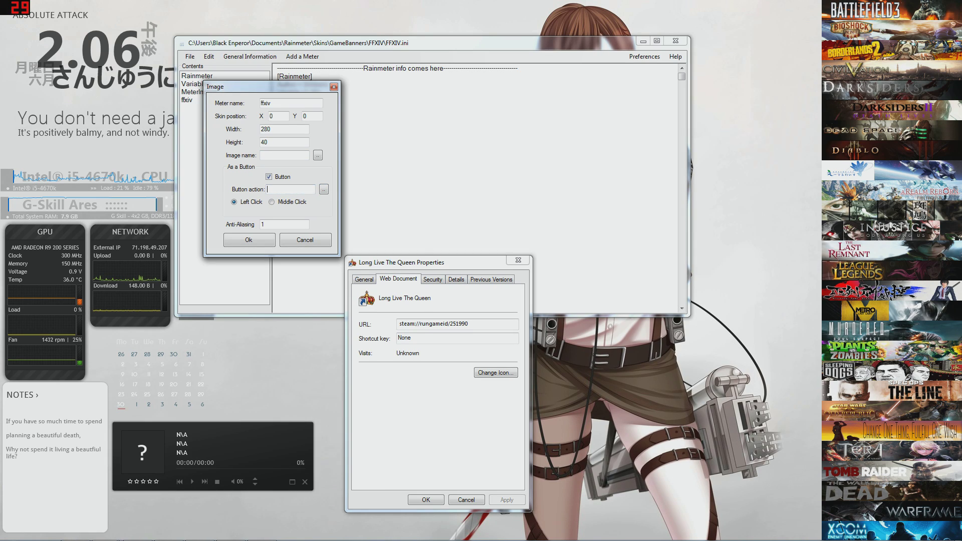
pyautogui.rightClick(292, 193)
pyautogui.click(315, 236)
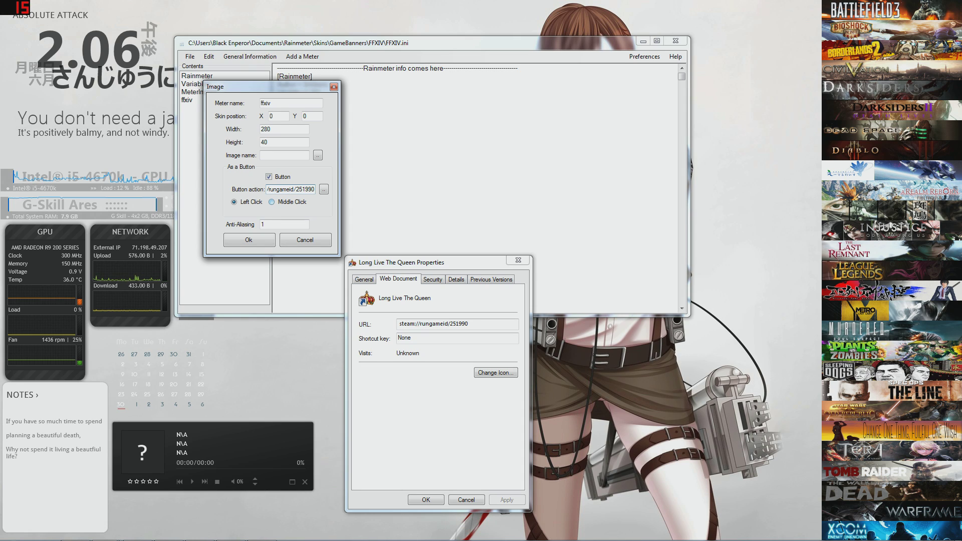
pyautogui.press('Return')
pyautogui.click(518, 261)
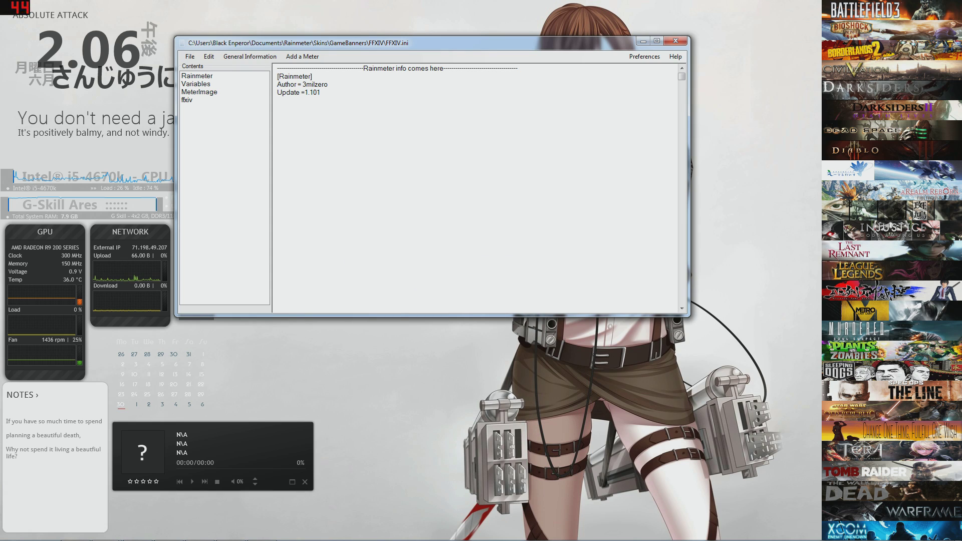
# Step: Reopen the image meter settings, rename the meter to long live the queen and add it to the skin
pyautogui.click(302, 56)
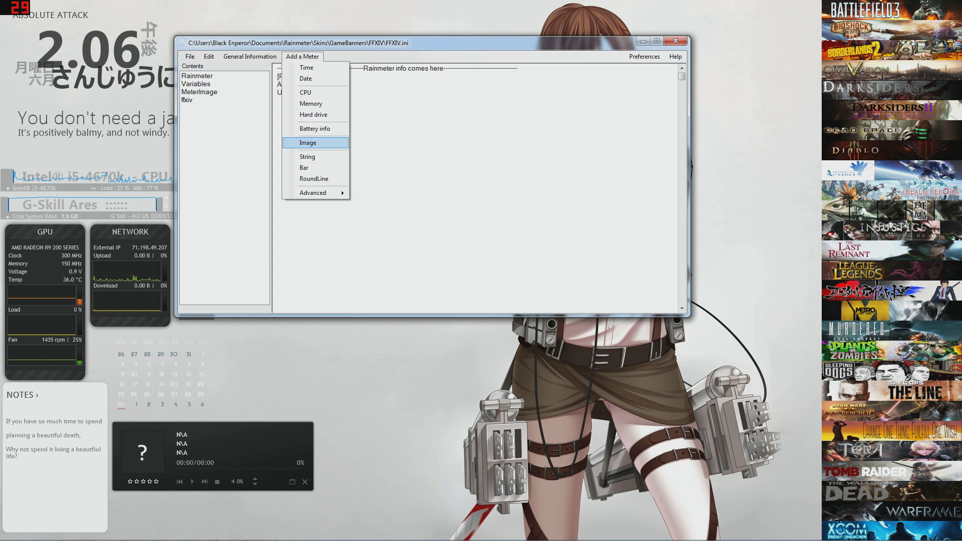
pyautogui.click(316, 143)
pyautogui.moveTo(335, 42); pyautogui.dragTo(375, 143)
pyautogui.click(296, 88)
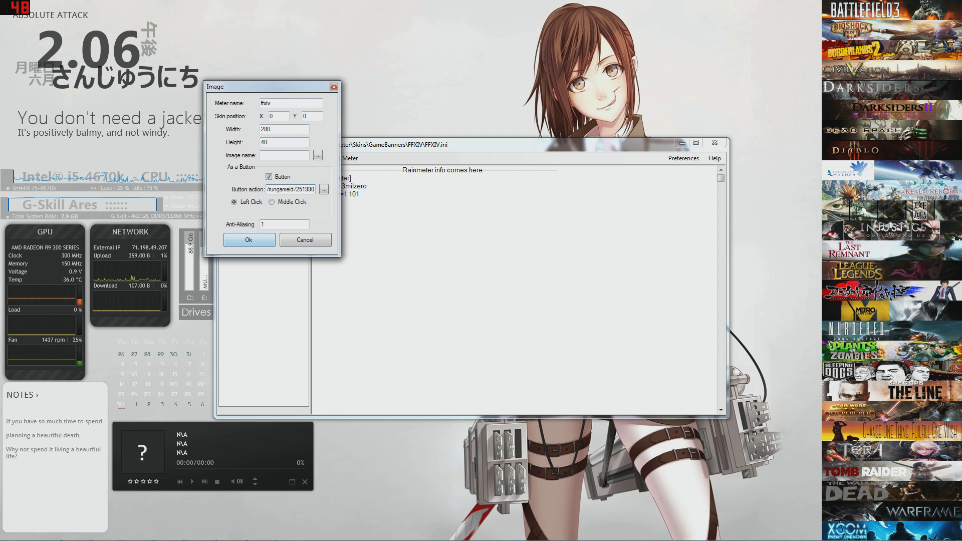
pyautogui.press('Return')
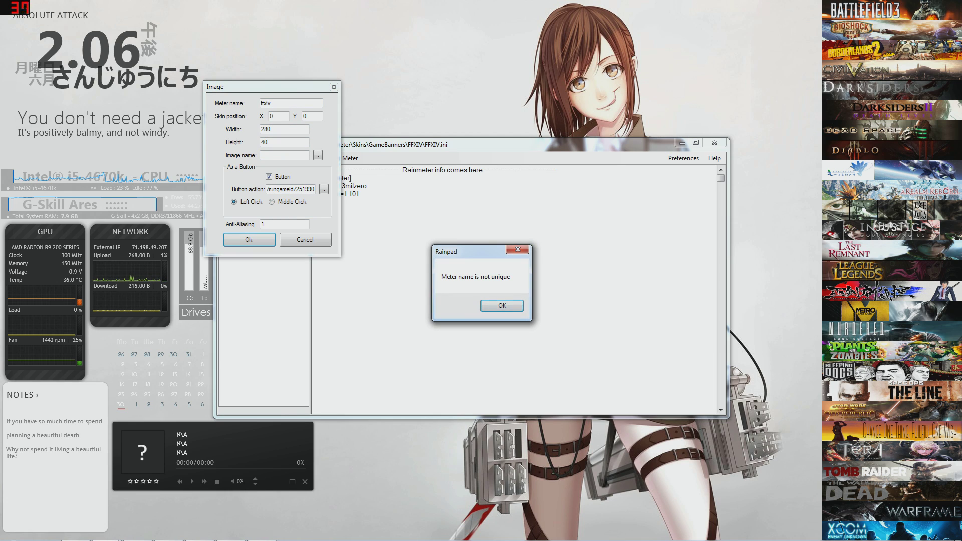
pyautogui.press('Return')
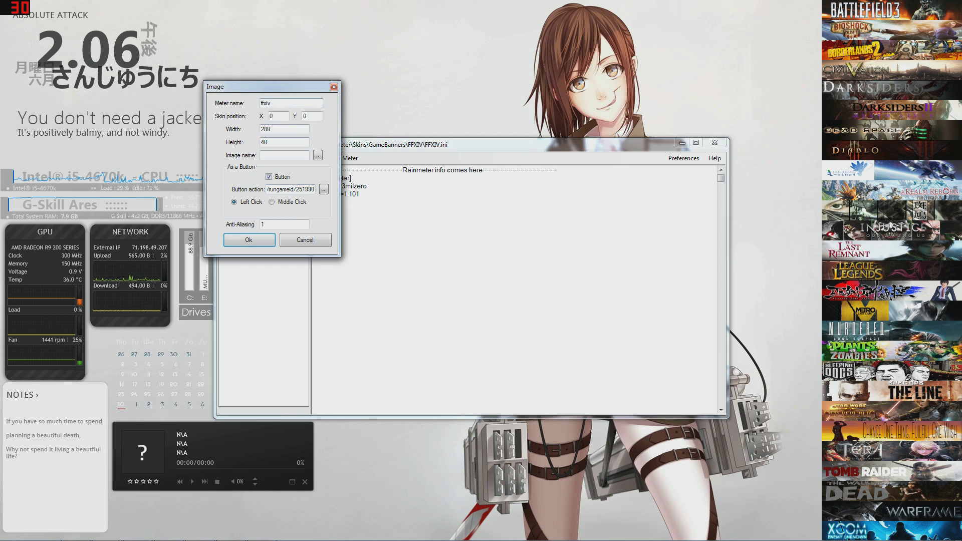
pyautogui.write('long live the quee')
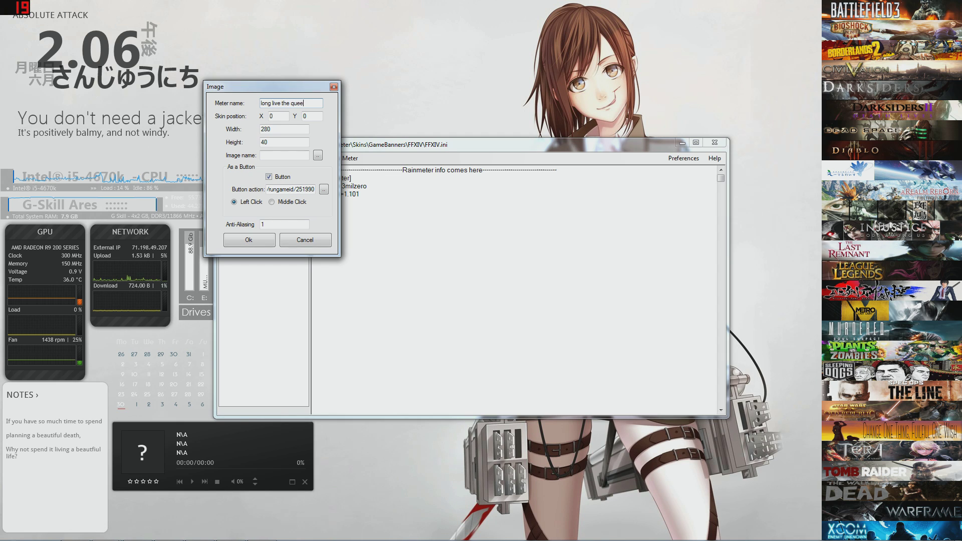
pyautogui.write('n')
pyautogui.press('Return')
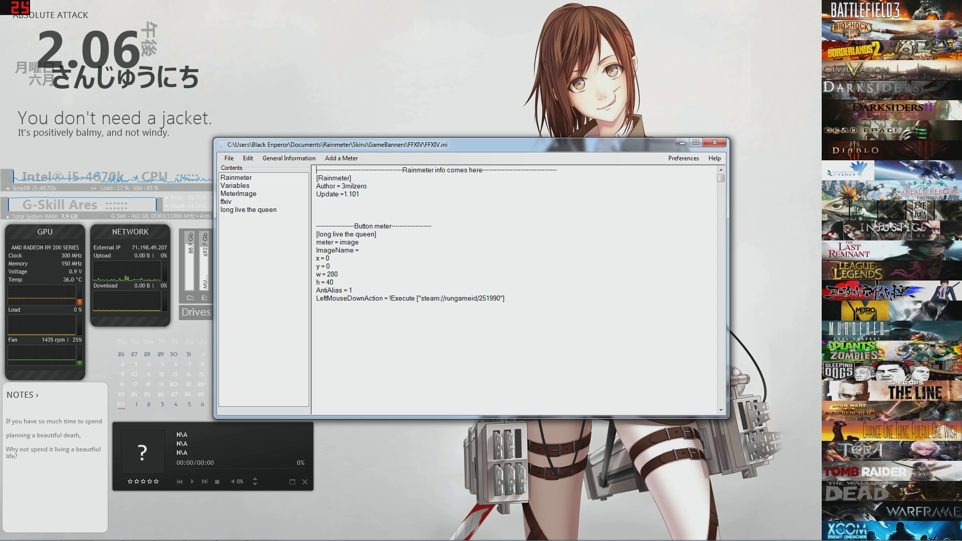
# Step: Change the meter's LeftMouseDownAction to LeftMouseUpAction in the skin code
pyautogui.press('BackSpace')
pyautogui.press('BackSpace')
pyautogui.press('BackSpace')
pyautogui.press('BackSpace')
pyautogui.write('Up')
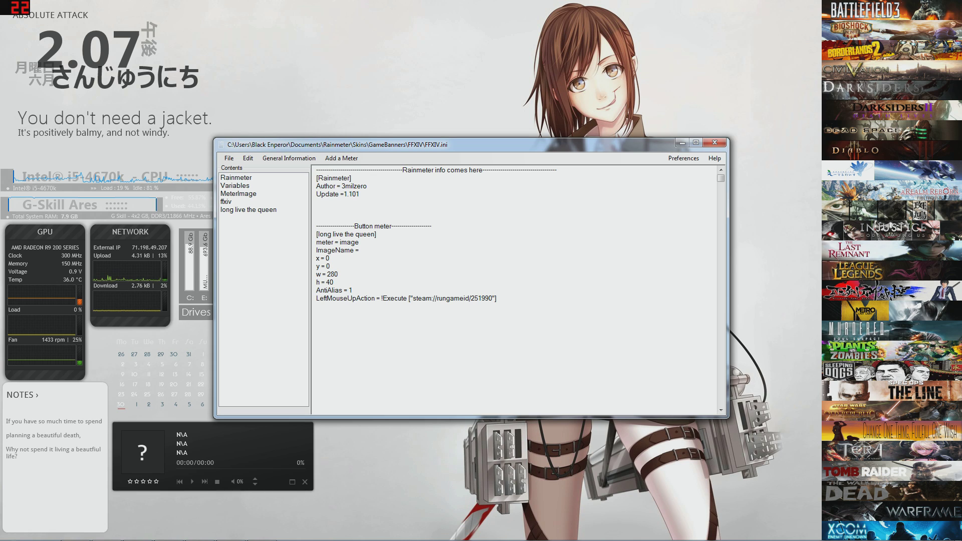
pyautogui.click(329, 258)
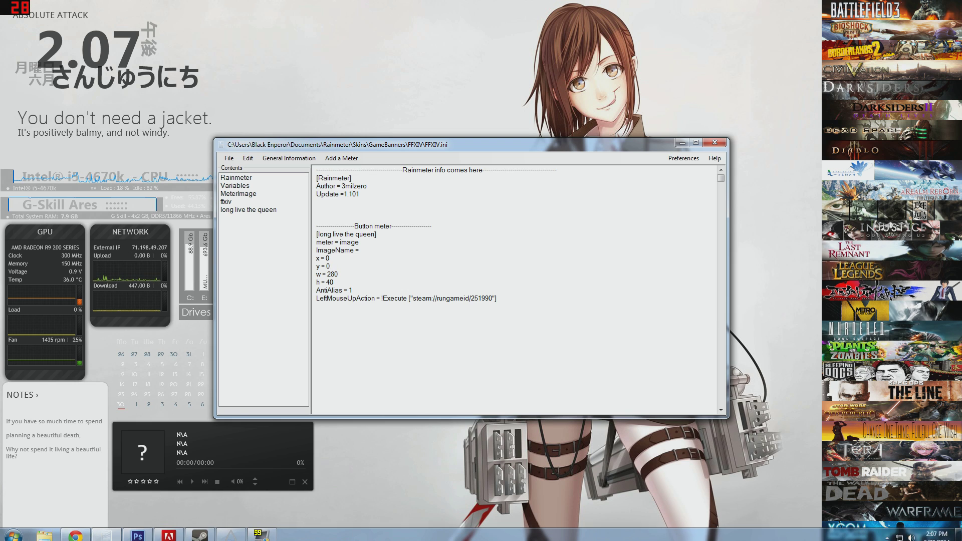
# Step: Switch to Photoshop and delete Layer 2 and Layer 1 from BANNER.psd, keeping only the template layers
pyautogui.click(137, 530)
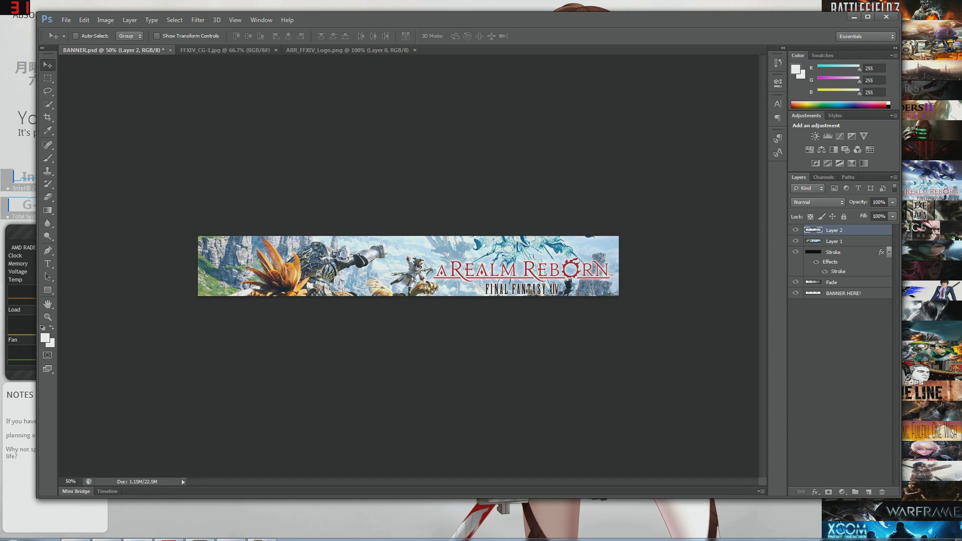
pyautogui.rightClick(829, 230)
pyautogui.click(727, 199)
pyautogui.rightClick(816, 230)
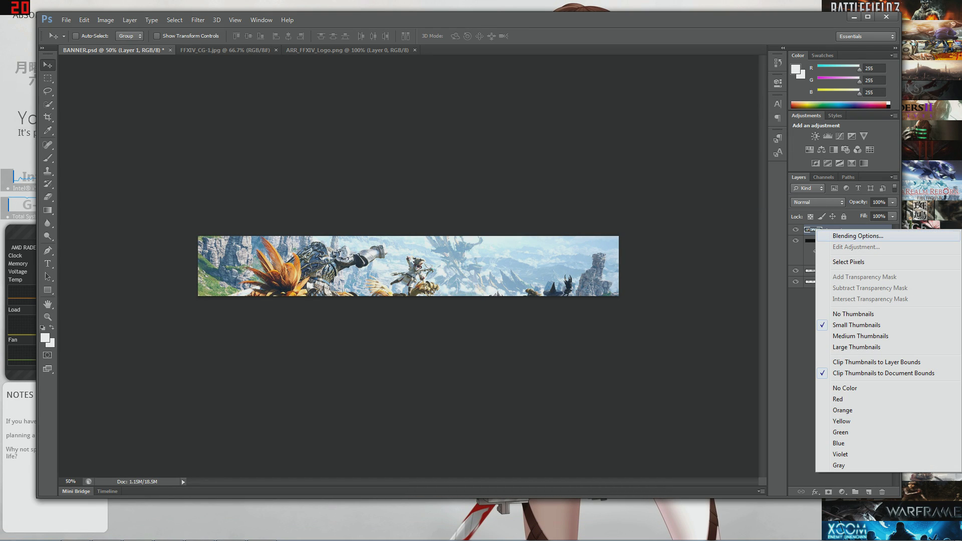
pyautogui.press('Escape')
pyautogui.rightClick(822, 230)
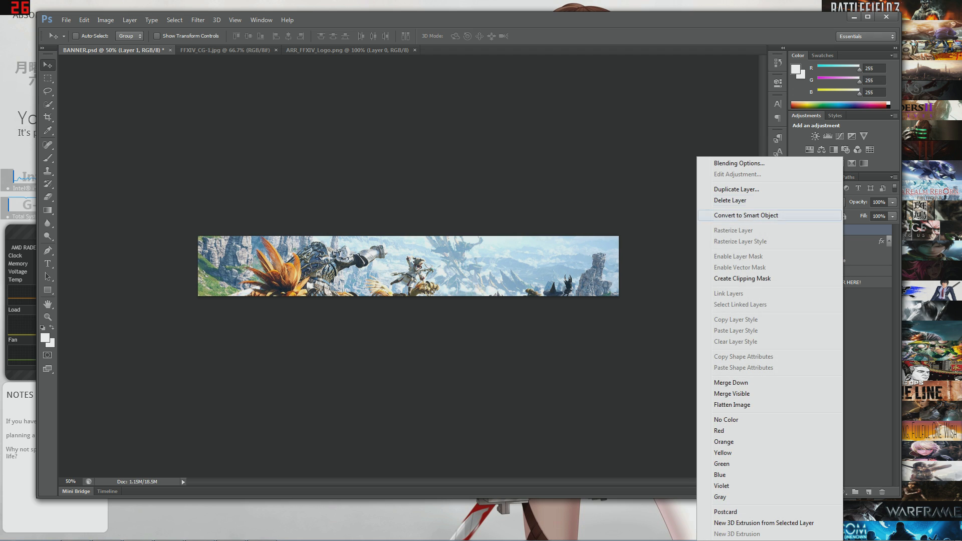
pyautogui.click(727, 200)
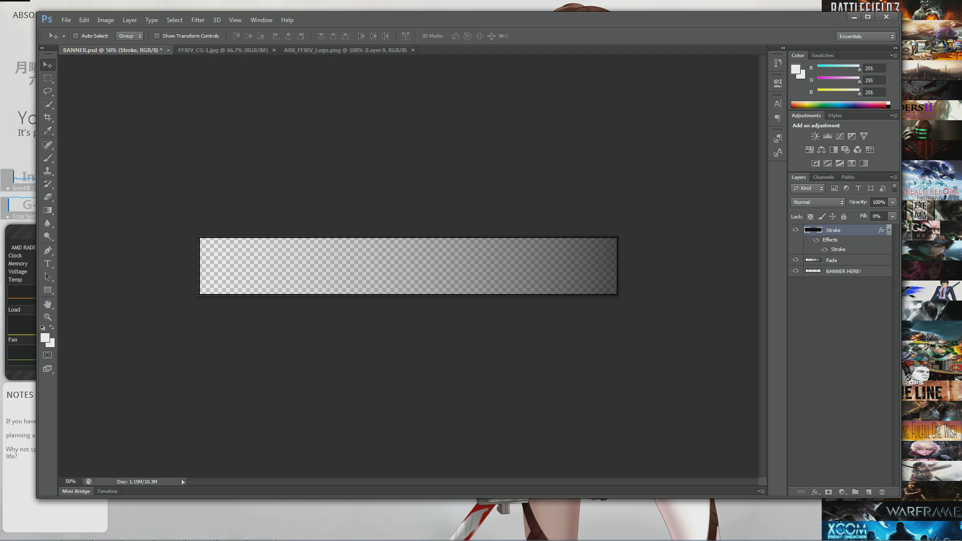
# Step: Check the pixel dimensions of BANNER.psd in the Image Size settings without changing them
pyautogui.click(105, 20)
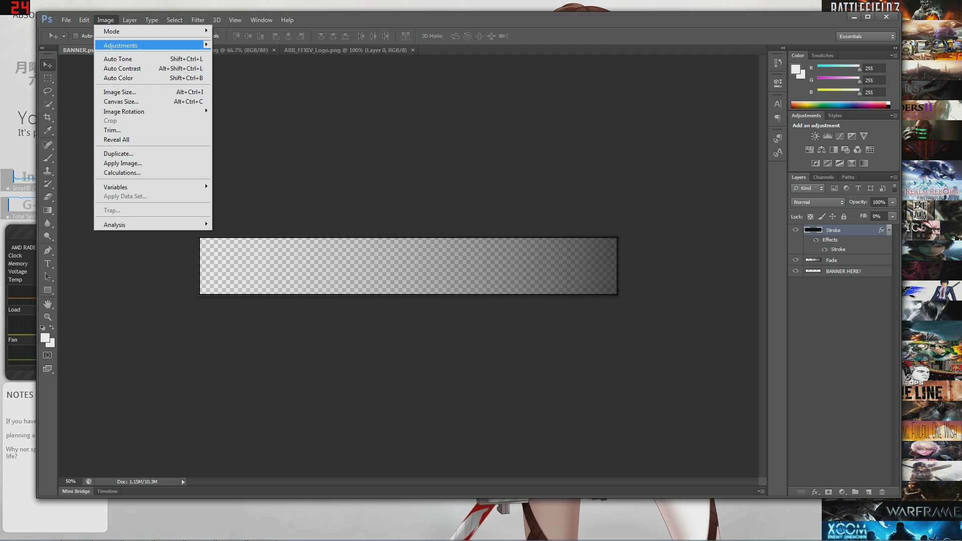
pyautogui.click(120, 92)
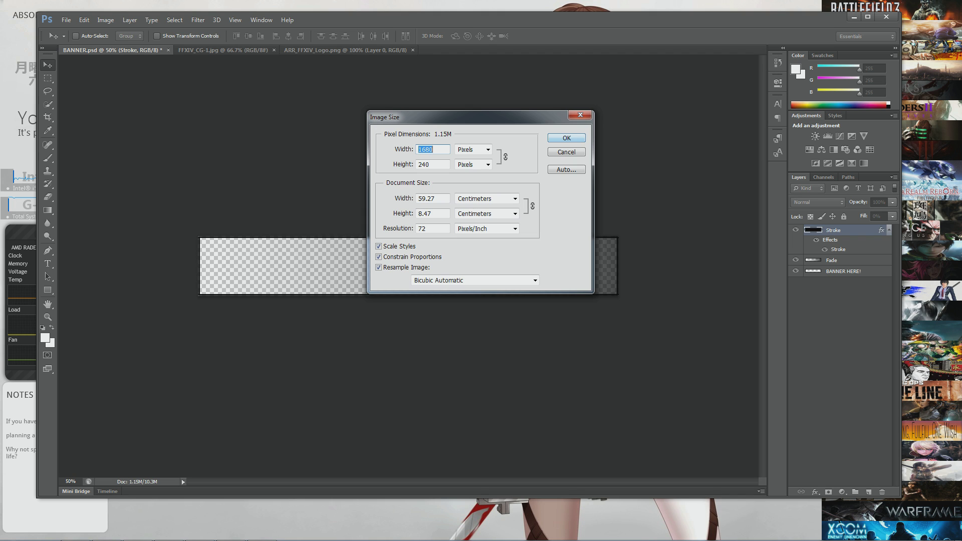
pyautogui.press('Return')
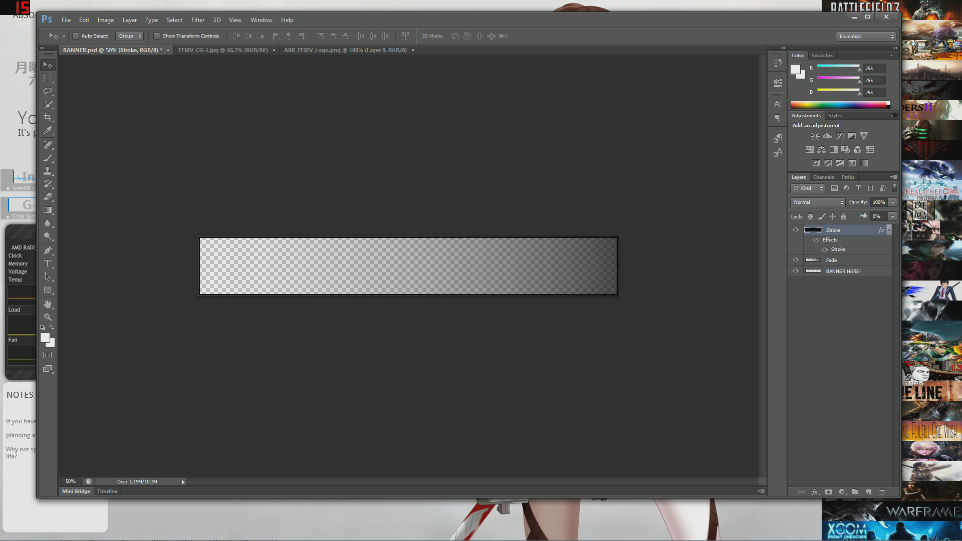
# Step: Open the banner JPEG image from the MUSASHI (E:) drive
pyautogui.click(66, 19)
pyautogui.click(77, 40)
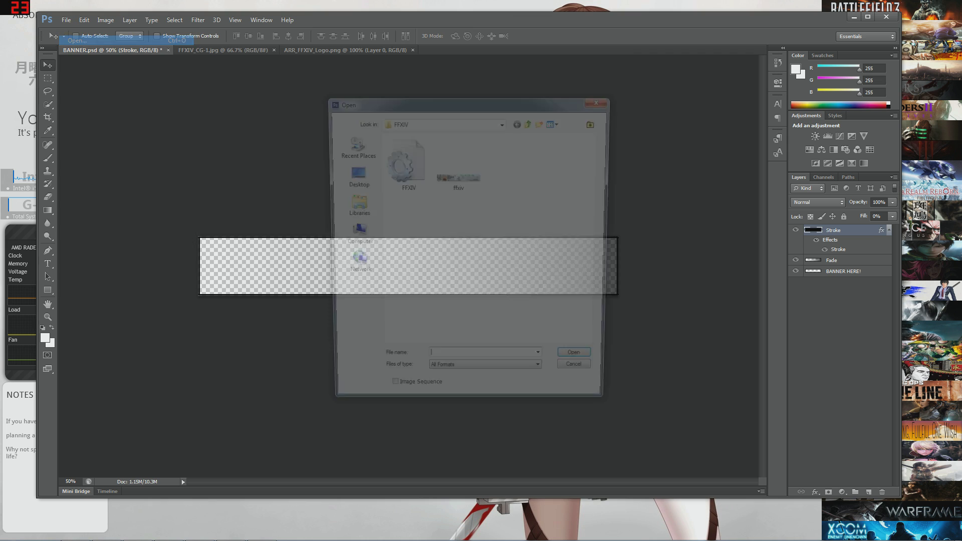
pyautogui.click(352, 236)
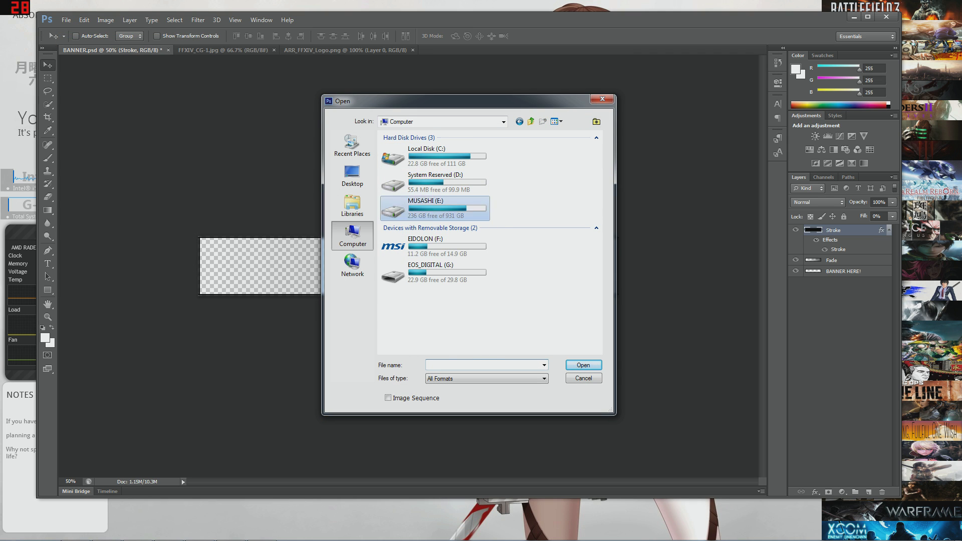
pyautogui.doubleClick(426, 208)
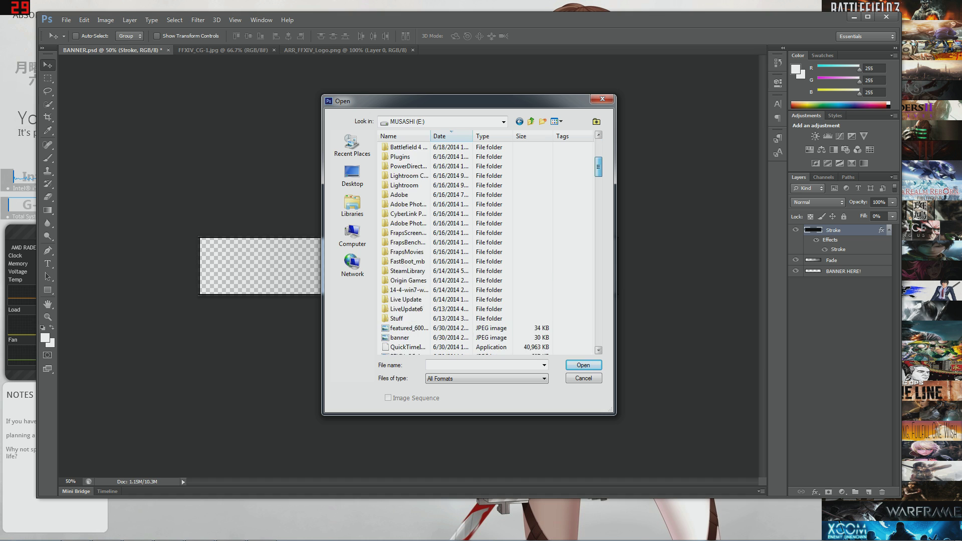
pyautogui.scroll(-3, 487, 246)
pyautogui.click(451, 243)
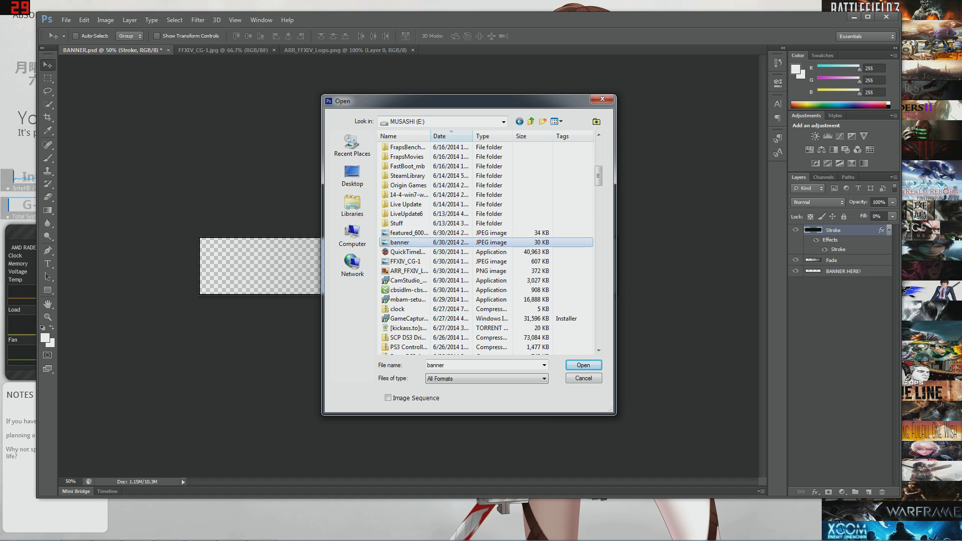
pyautogui.click(583, 365)
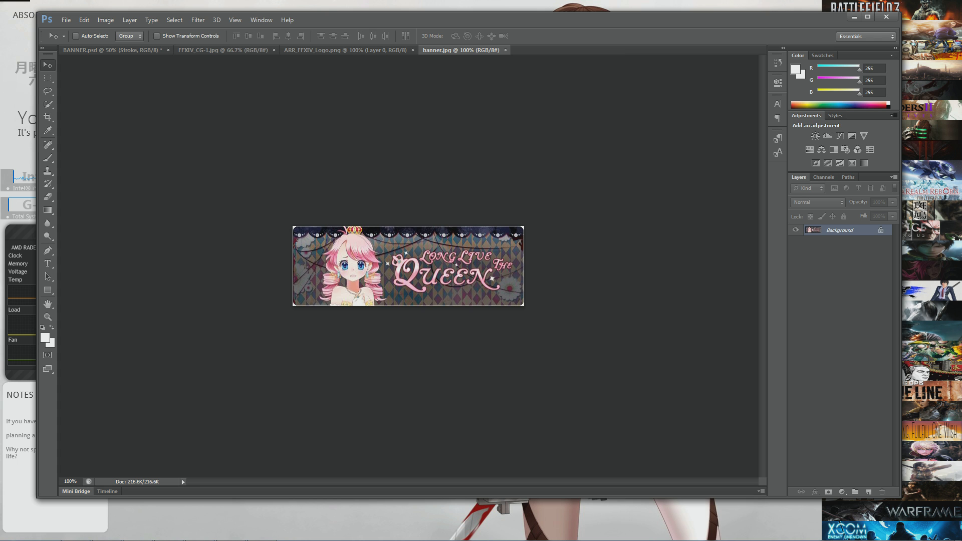
pyautogui.click(225, 49)
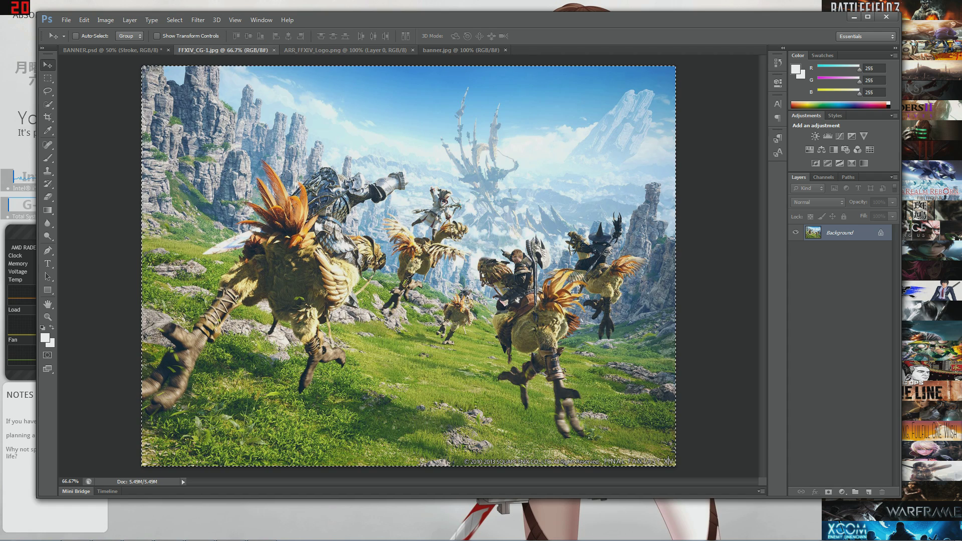
pyautogui.click(326, 50)
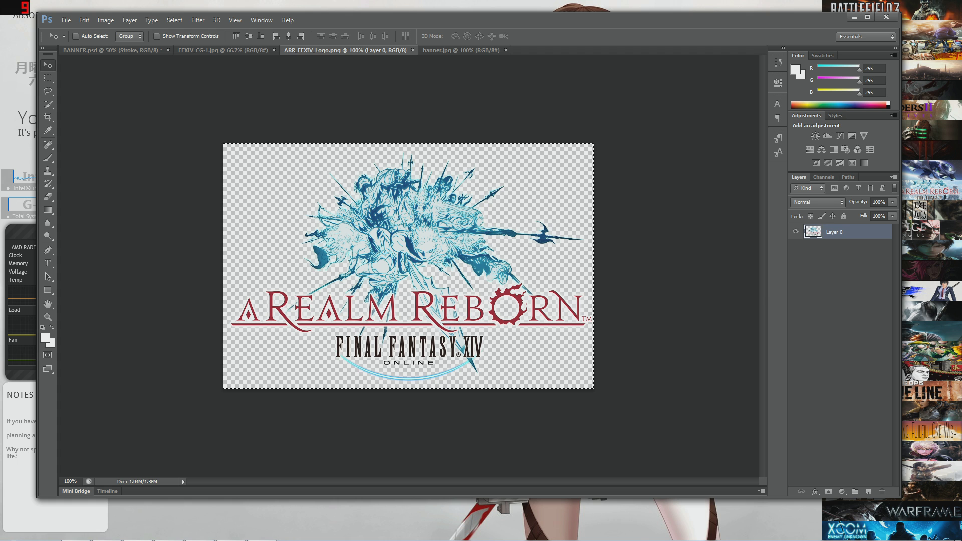
pyautogui.hotkey('ctrl', 'shift', 'Tab')
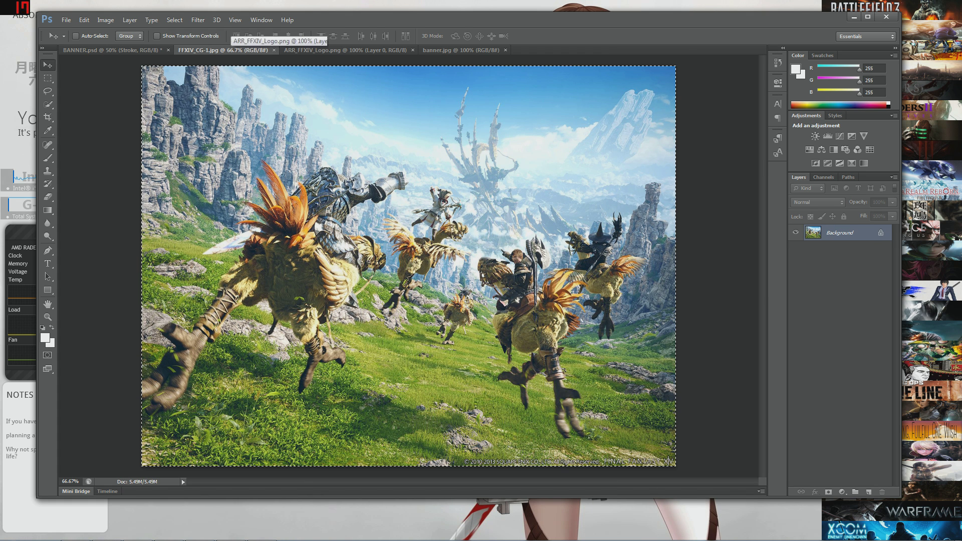
pyautogui.moveTo(501, 19); pyautogui.dragTo(383, 9)
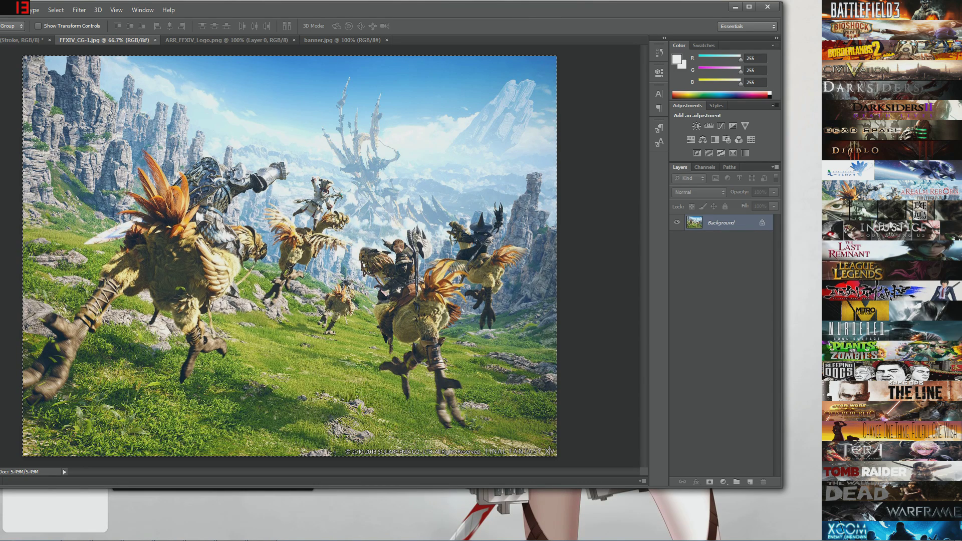
pyautogui.moveTo(385, 11); pyautogui.dragTo(516, 22)
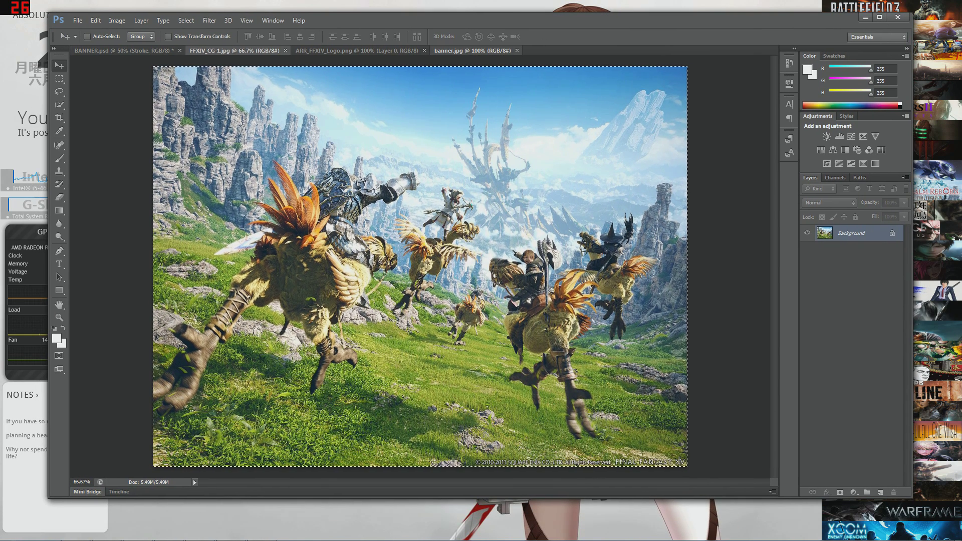
# Step: Copy the whole banner.jpg image and paste it into BANNER.psd as a new layer
pyautogui.click(474, 50)
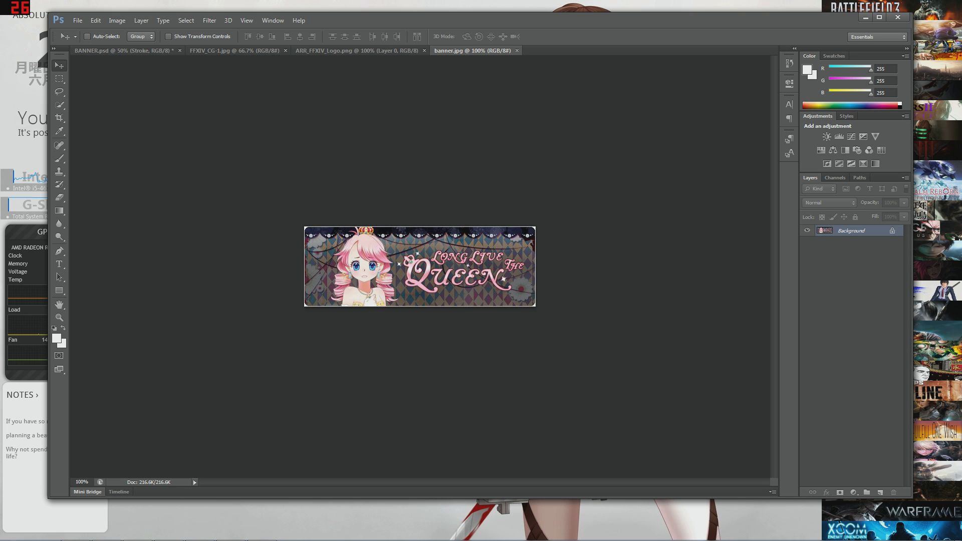
pyautogui.hotkey('ctrl', 'a')
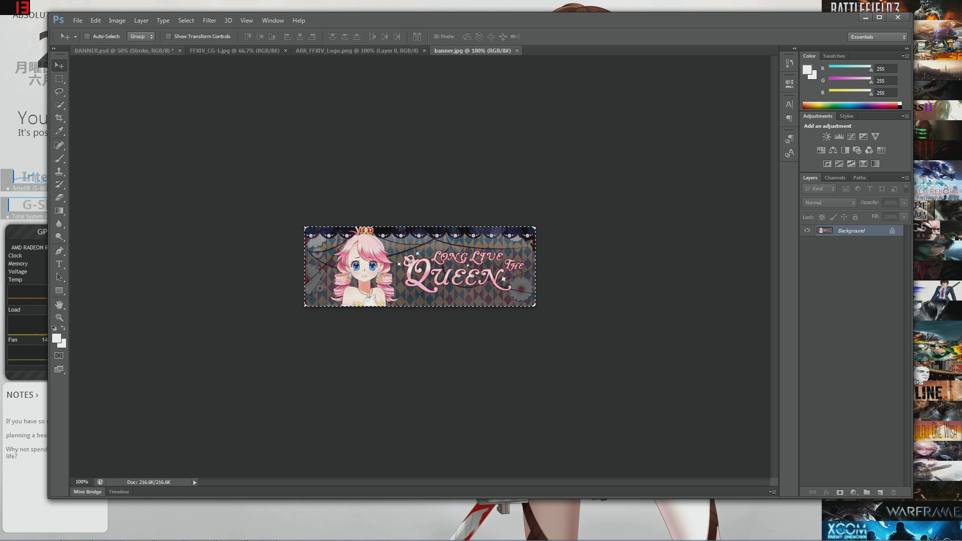
pyautogui.hotkey('ctrl', 'Tab')
pyautogui.hotkey('ctrl', 'v')
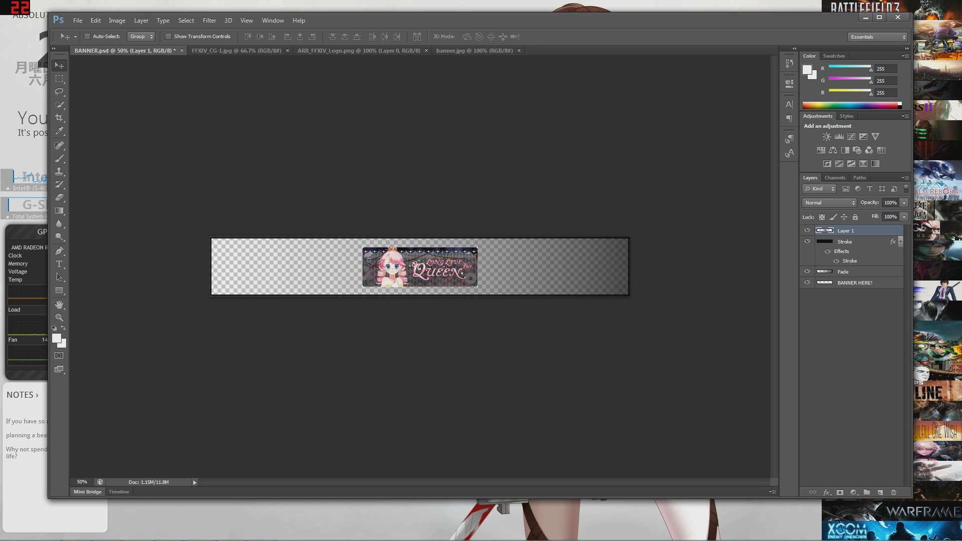
# Step: Move the pasted image to the canvas's upper-left corner and stretch it to cover the whole banner, about 363.64% wide and 150% high
pyautogui.moveTo(391, 243); pyautogui.dragTo(256, 242)
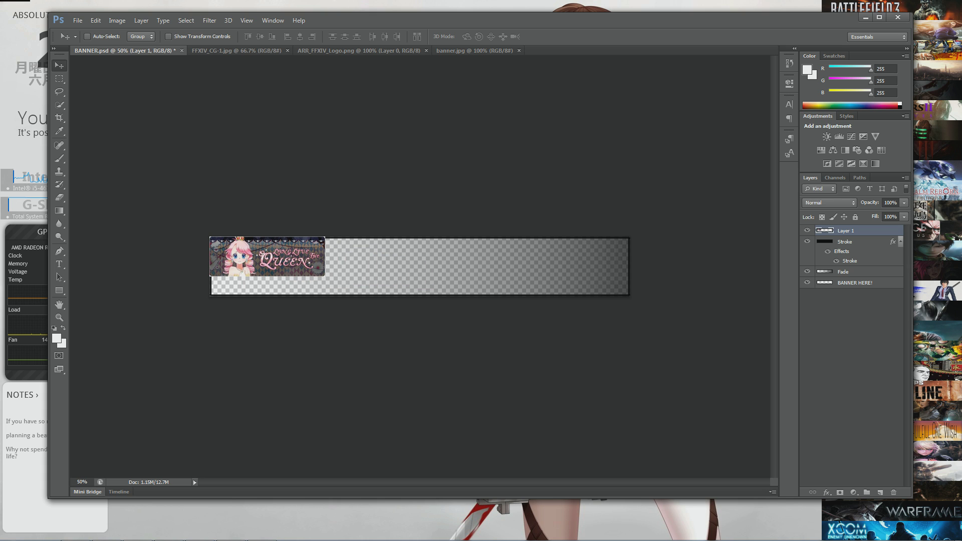
pyautogui.click(474, 50)
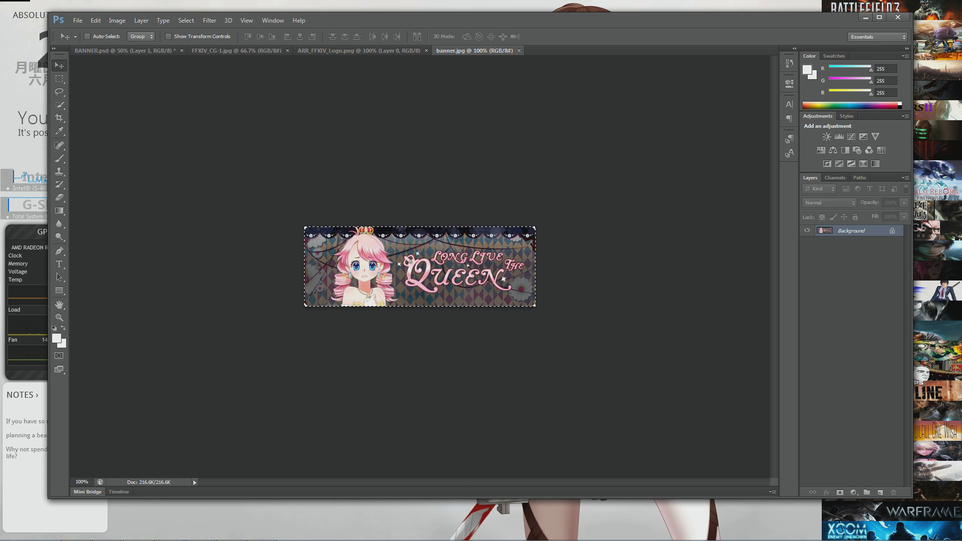
pyautogui.click(126, 51)
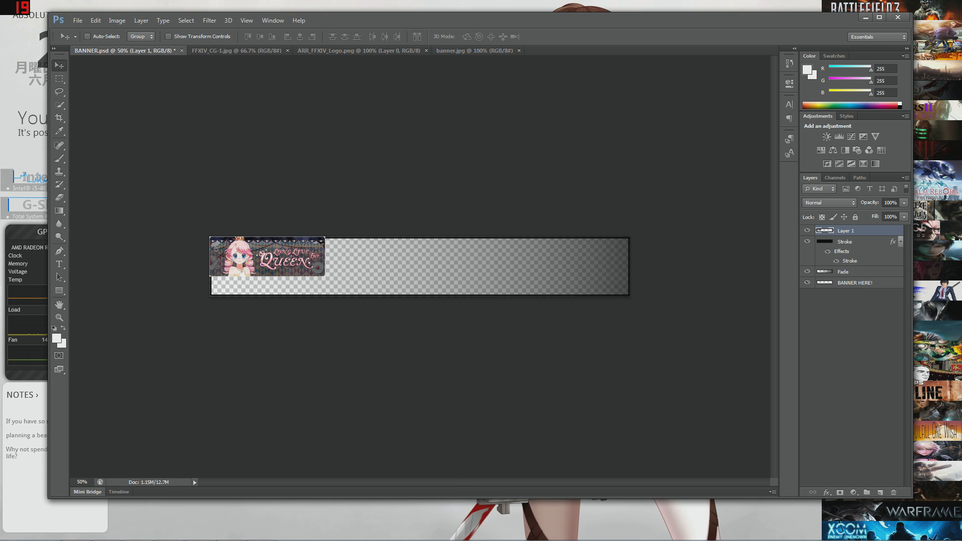
pyautogui.hotkey('ctrl', 't')
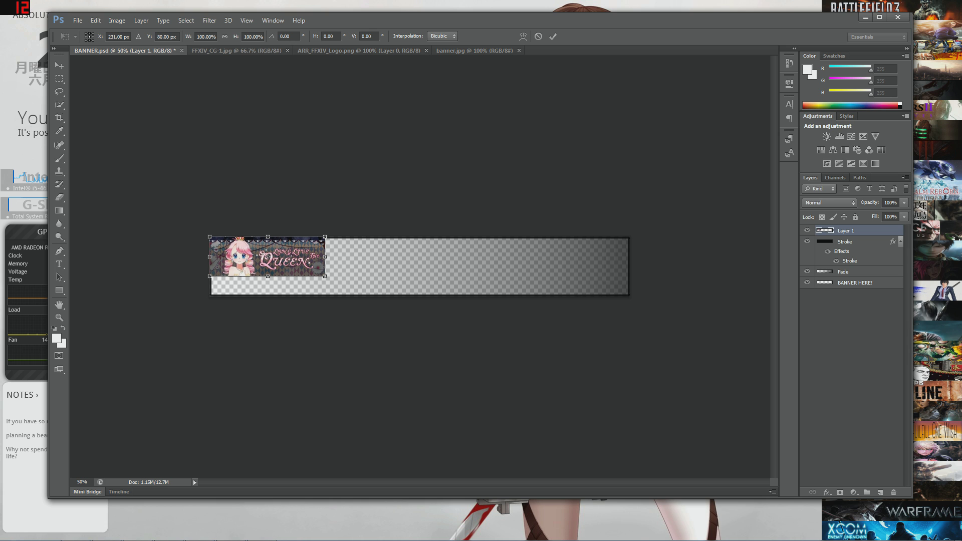
pyautogui.moveTo(324, 275); pyautogui.dragTo(629, 296)
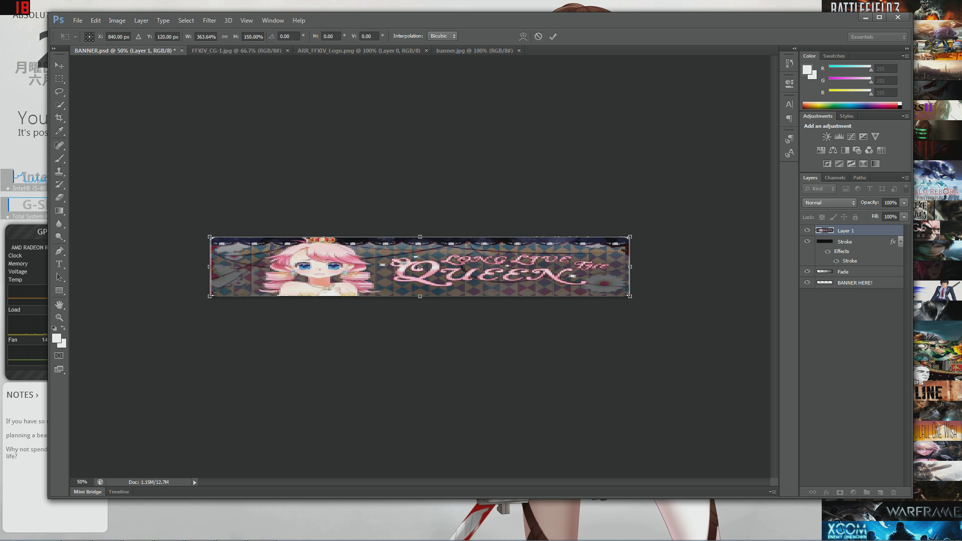
pyautogui.press('Return')
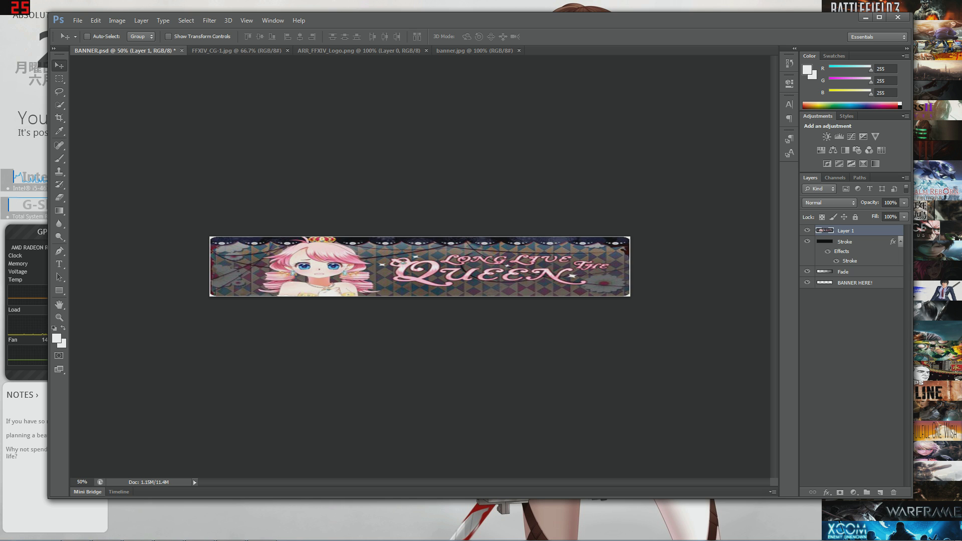
# Step: Review the image size of BANNER.psd with the stretched artwork in place
pyautogui.click(117, 21)
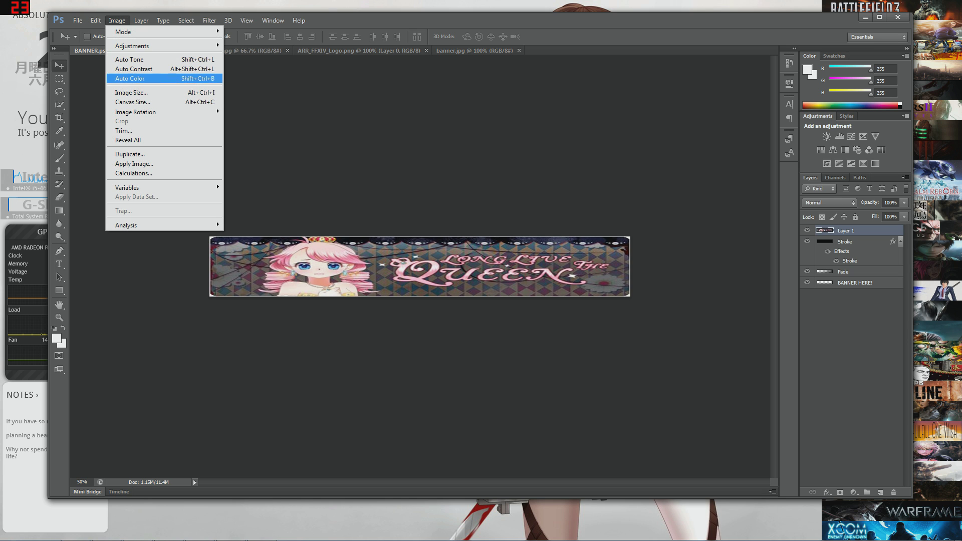
pyautogui.click(132, 92)
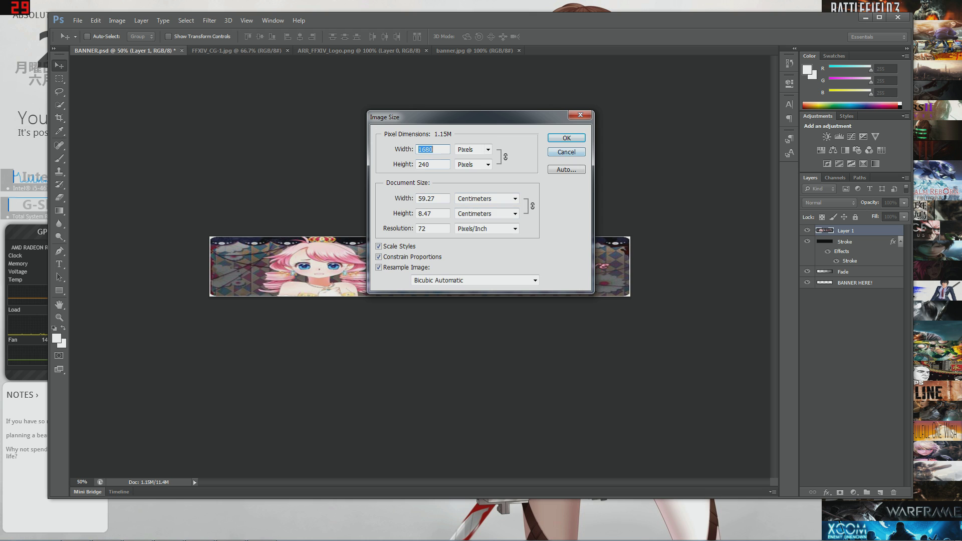
pyautogui.press('Return')
# Step: Delete the pasted artwork layer, Layer 1, from BANNER.psd
pyautogui.rightClick(818, 231)
pyautogui.click(852, 263)
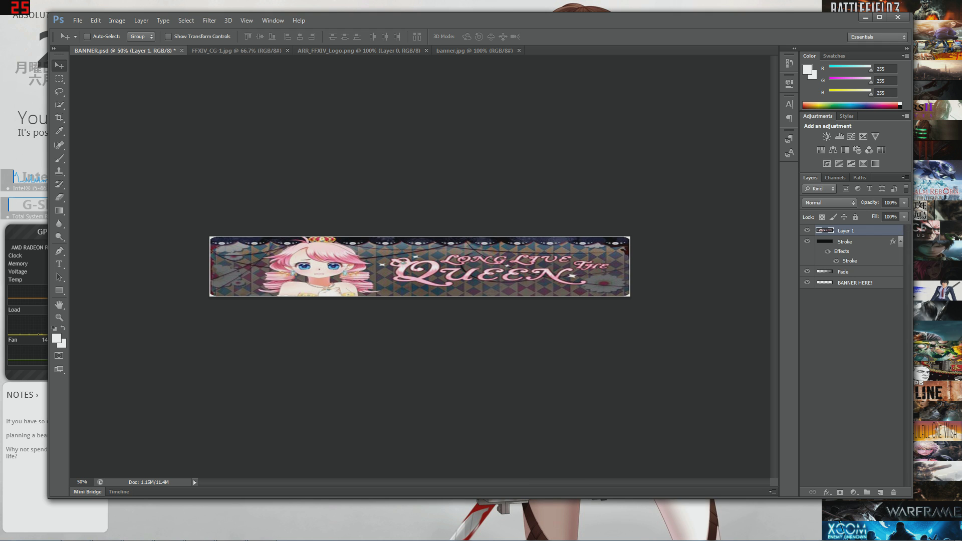
pyautogui.rightClick(817, 231)
pyautogui.click(852, 263)
pyautogui.rightClick(845, 231)
pyautogui.click(722, 200)
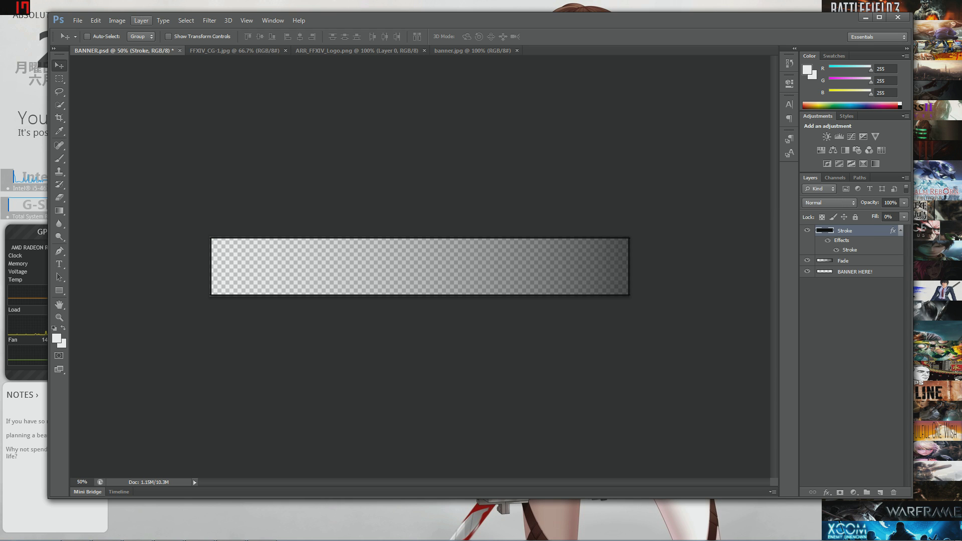
# Step: Resize BANNER.psd to 280 pixels wide by 40 pixels high with proportions constrained
pyautogui.click(116, 20)
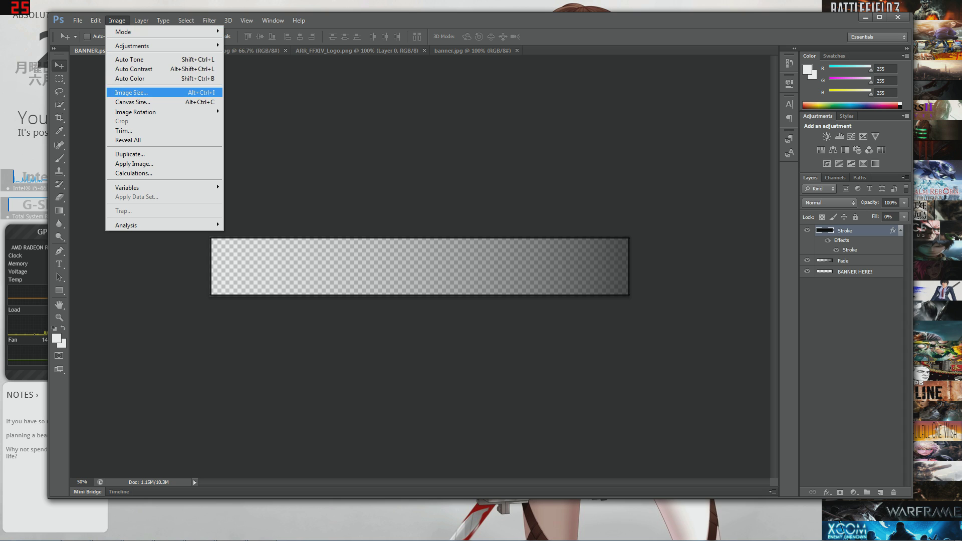
pyautogui.click(131, 93)
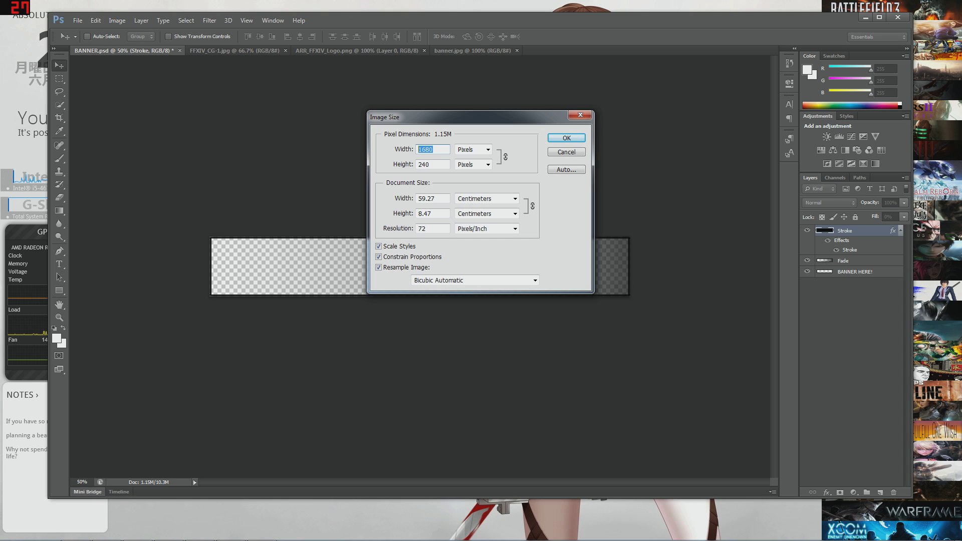
pyautogui.write('280')
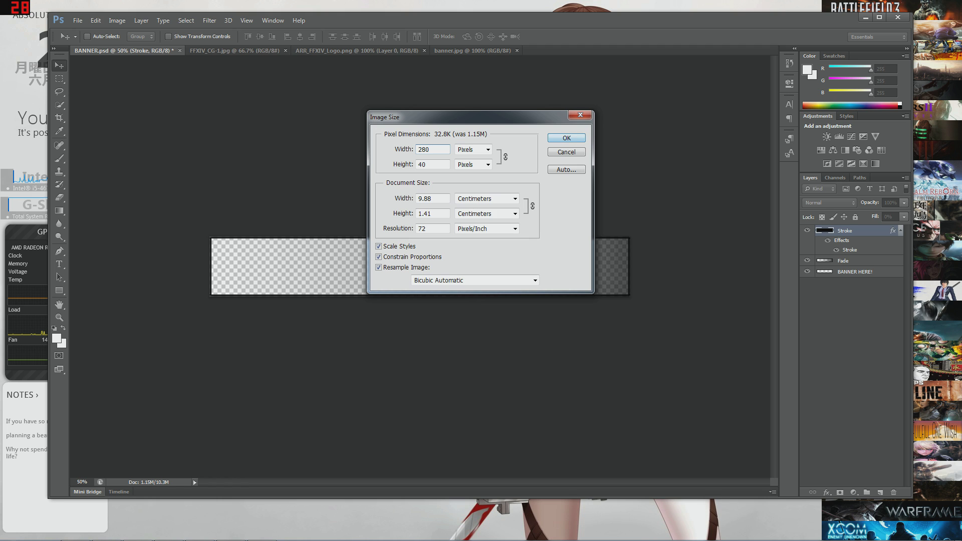
pyautogui.press('Return')
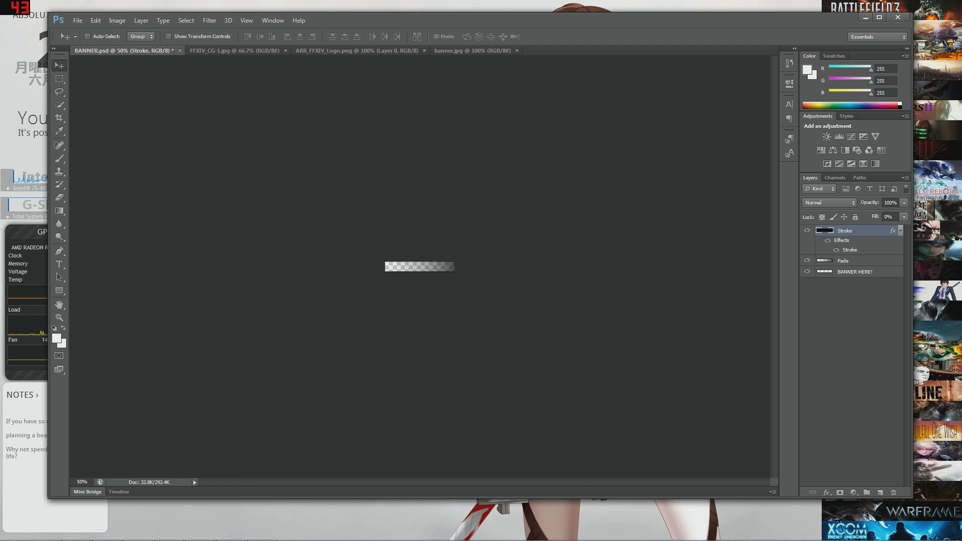
# Step: Paste the copied banner.jpg image into the resized BANNER.psd, viewed at 100%
pyautogui.click(80, 482)
pyautogui.press('BackSpace')
pyautogui.write('10')
pyautogui.press('Return')
pyautogui.hotkey('ctrl', 'shift', 'Tab')
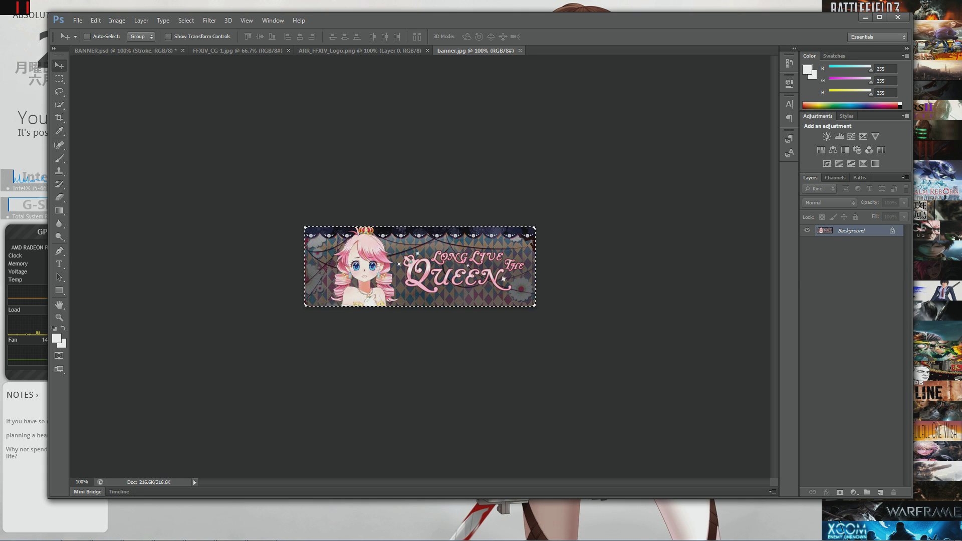
pyautogui.hotkey('ctrl', 'Tab')
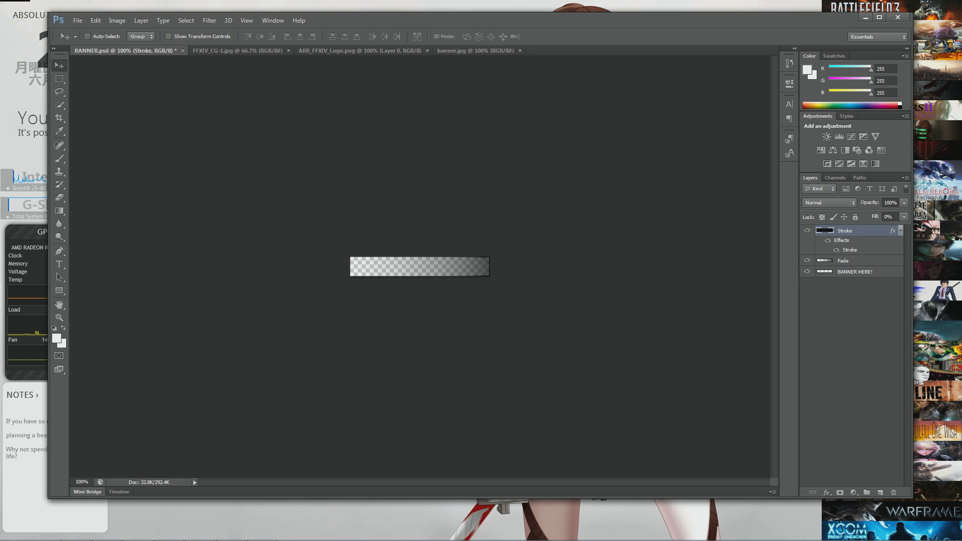
pyautogui.hotkey('ctrl', 'v')
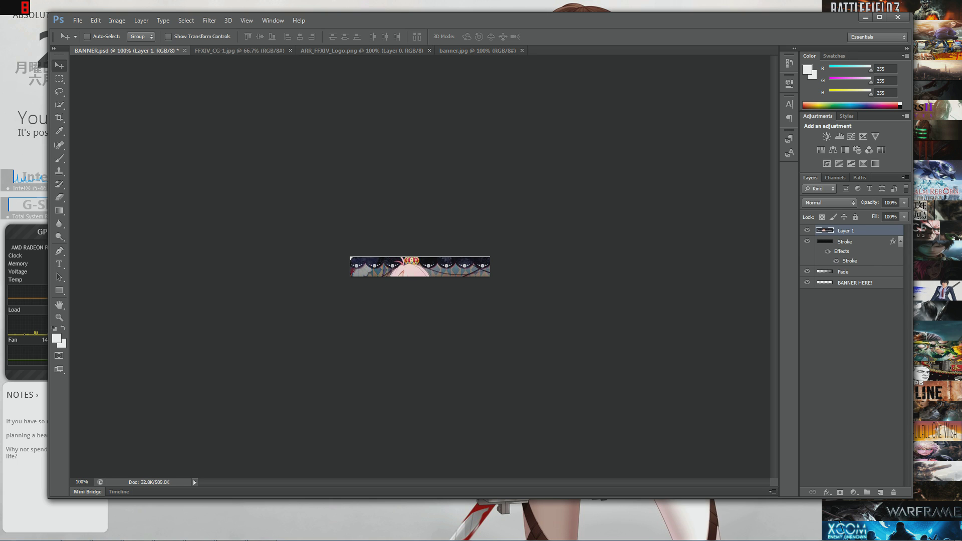
# Step: Move and scale the pasted Long Live The Queen artwork so its character and logo fit inside the BANNER.psd canvas
pyautogui.moveTo(473, 241); pyautogui.dragTo(454, 190)
pyautogui.hotkey('ctrl', 't')
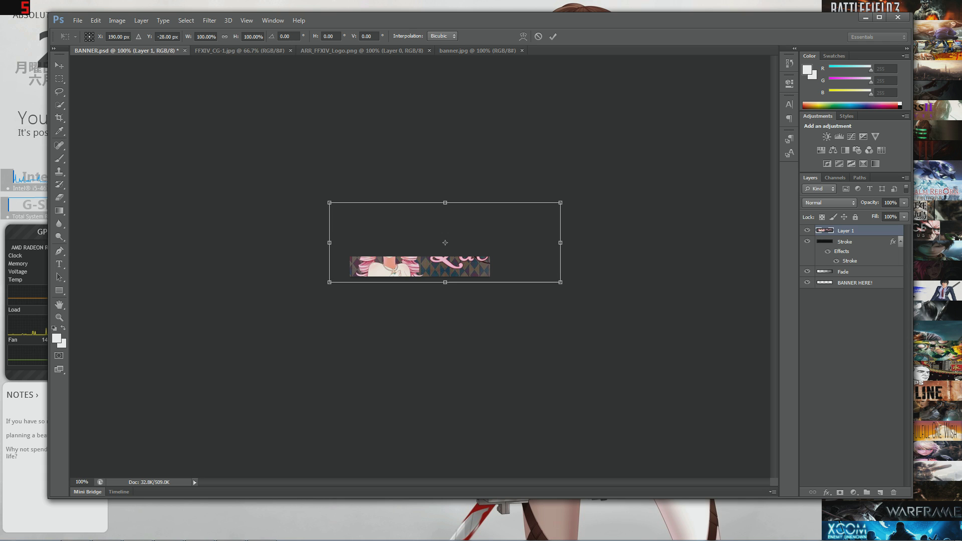
pyautogui.moveTo(560, 203); pyautogui.dragTo(490, 257)
pyautogui.moveTo(489, 252); pyautogui.dragTo(494, 248)
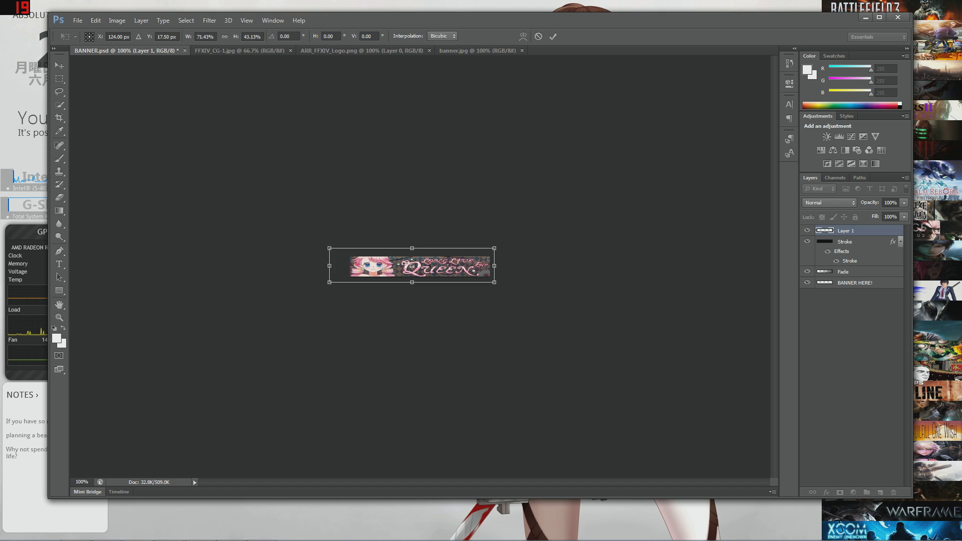
pyautogui.press('Return')
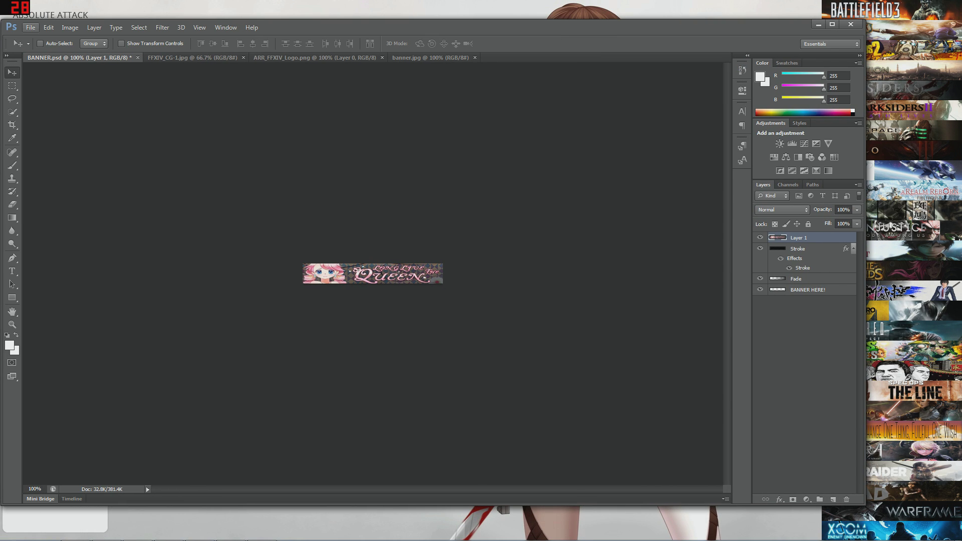
# Step: Start saving the banner under a new name, longlivethequeen, with PNG as the file format
pyautogui.click(31, 28)
pyautogui.click(44, 147)
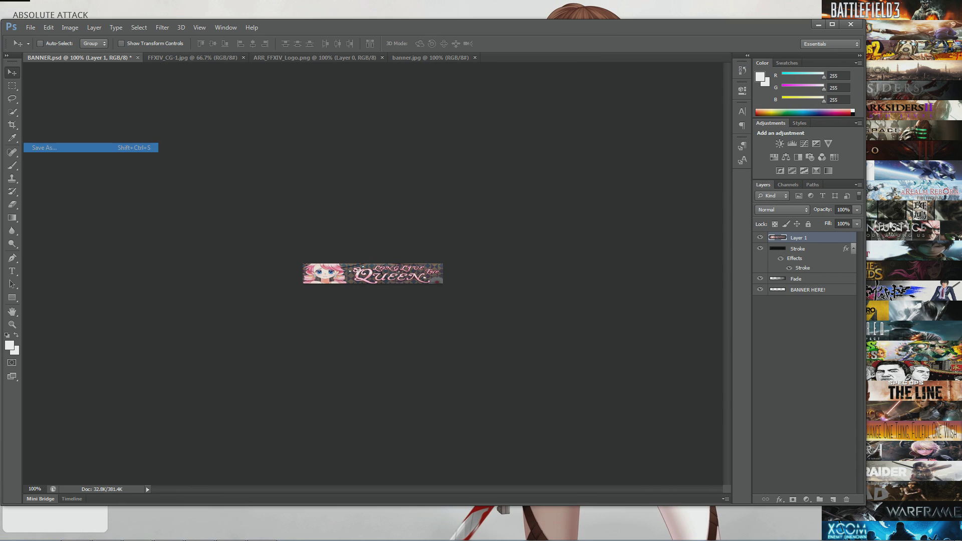
pyautogui.write('longlivethequeen')
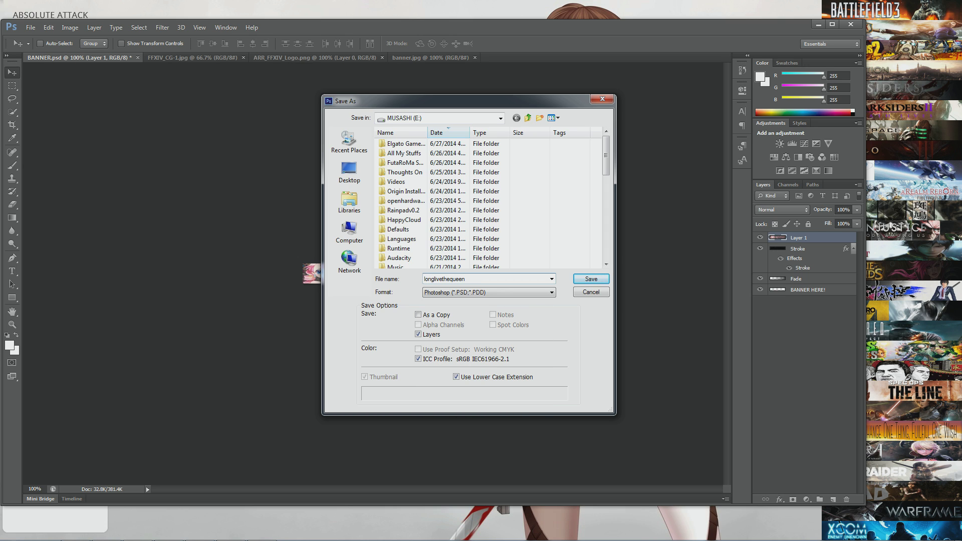
pyautogui.hotkey('alt', 'Down')
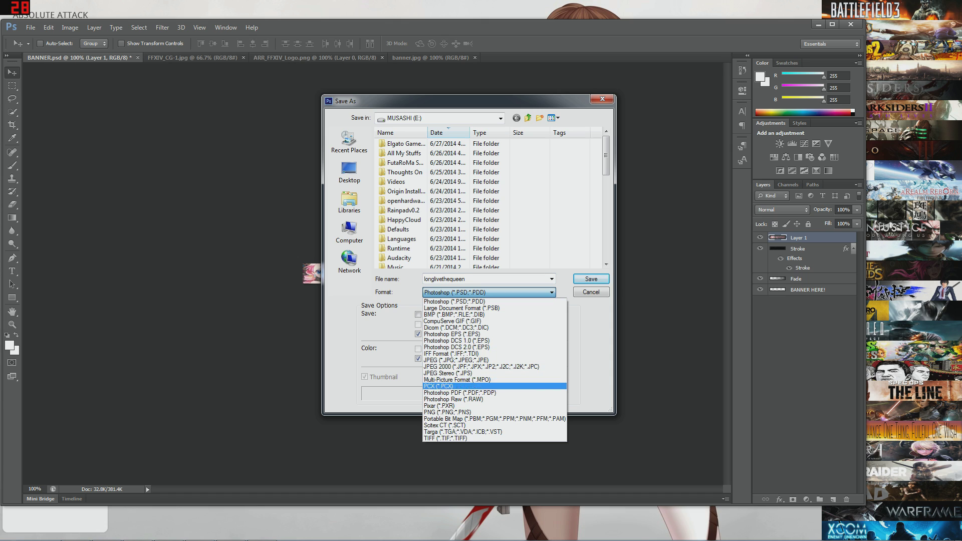
pyautogui.press('Down')
pyautogui.press('Return')
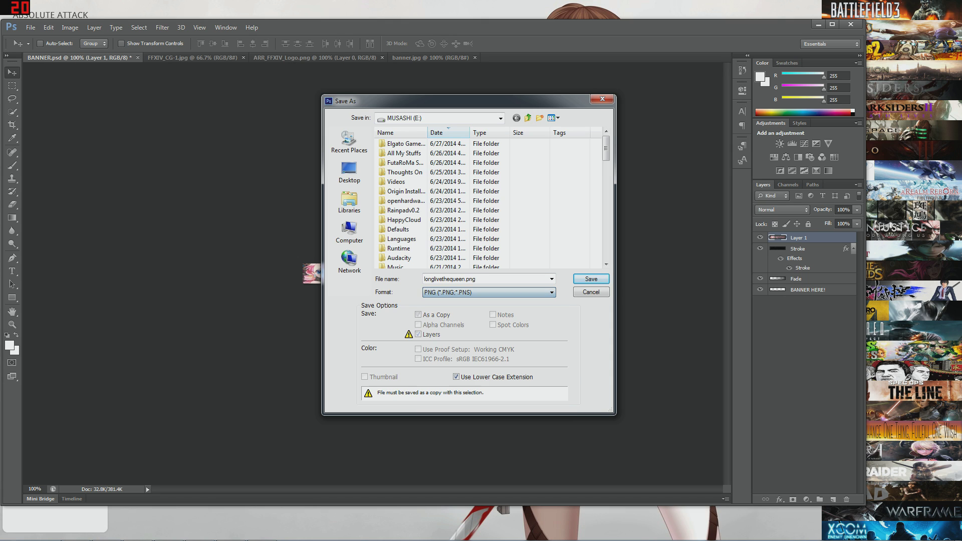
# Step: Set the save location to the GameBanners folder inside Documents, Rainmeter, Skins
pyautogui.click(350, 202)
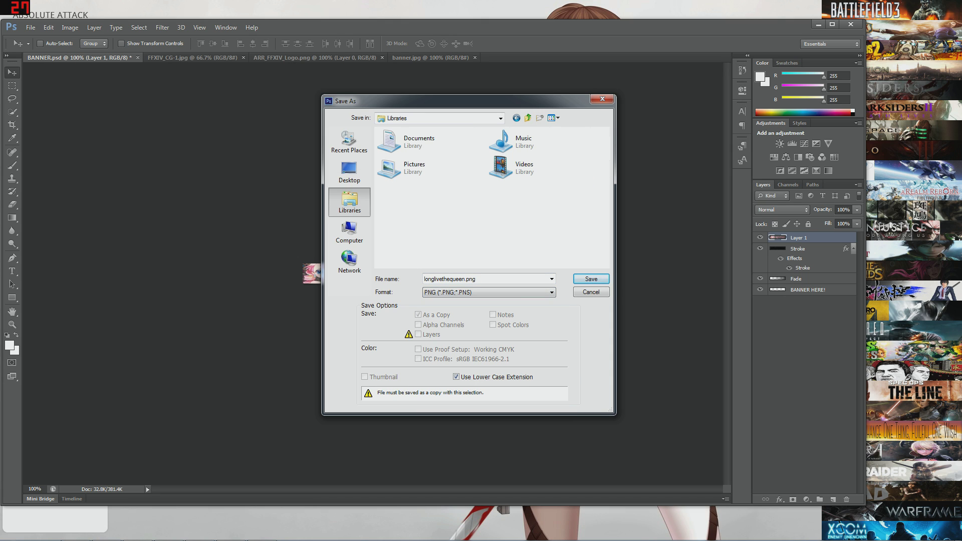
pyautogui.click(431, 142)
pyautogui.doubleClick(419, 140)
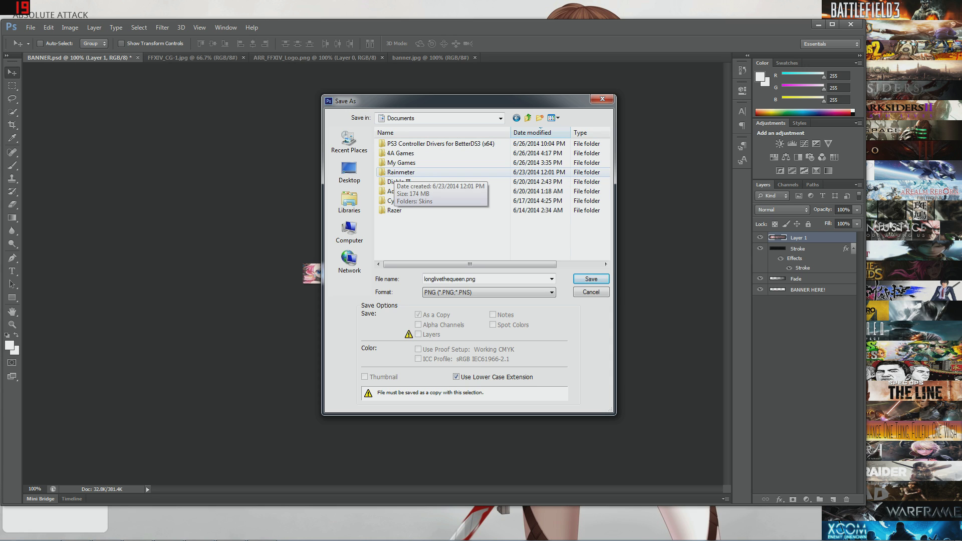
pyautogui.doubleClick(399, 172)
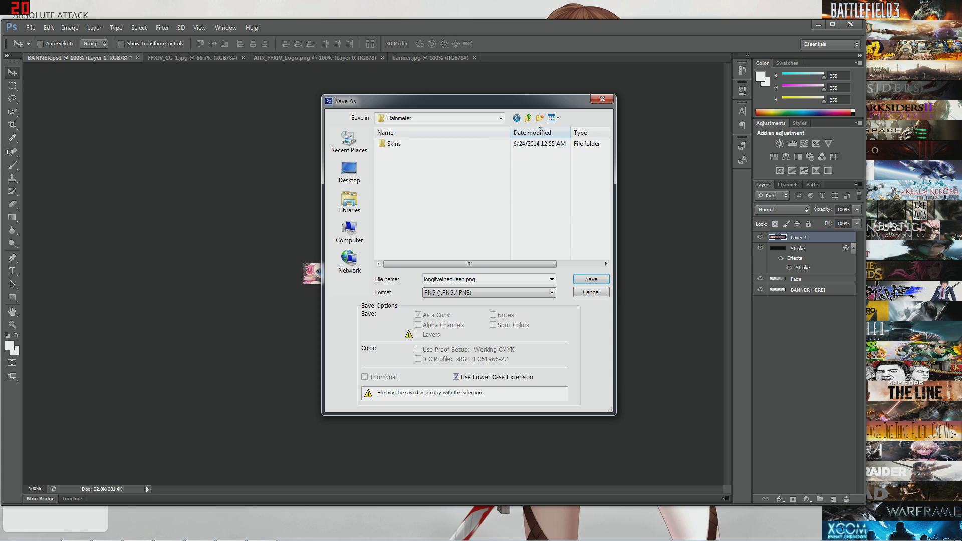
pyautogui.doubleClick(394, 144)
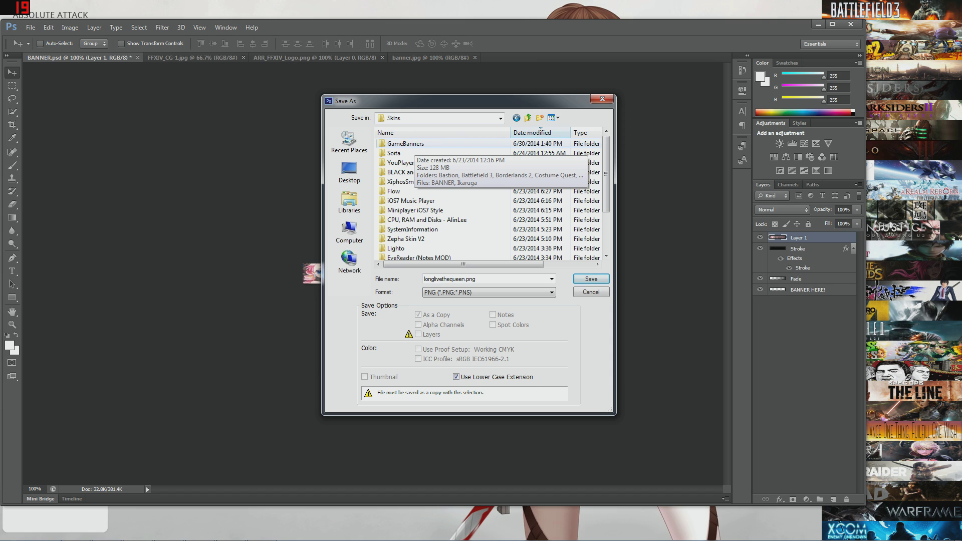
pyautogui.doubleClick(409, 144)
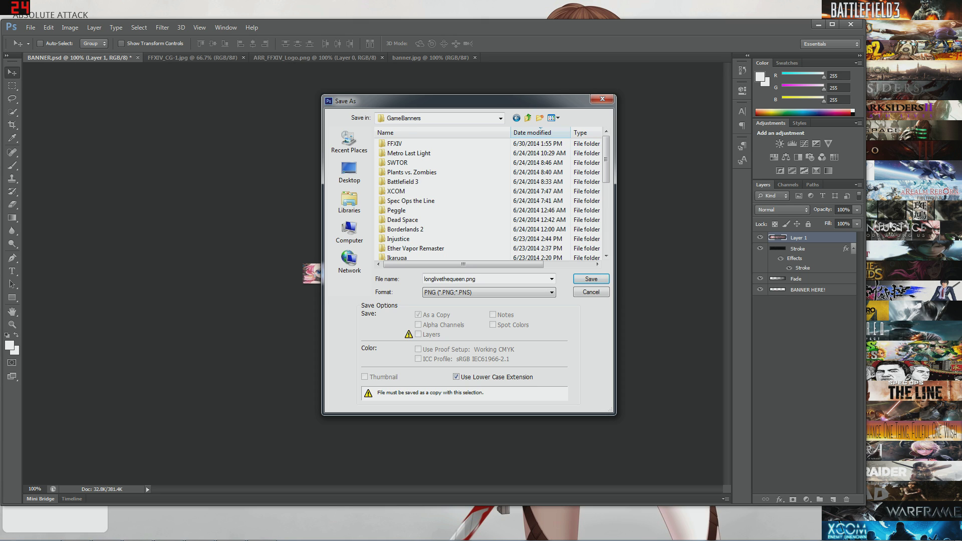
# Step: Create a folder named Long Live the Queen in GameBanners and save the PNG banner there with the default PNG options
pyautogui.click(540, 118)
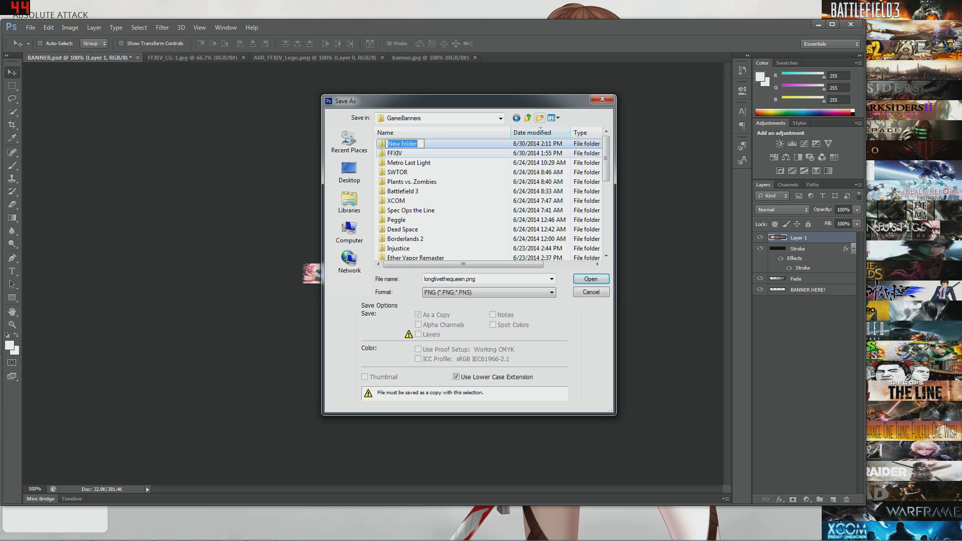
pyautogui.write('Long Live the Queen')
pyautogui.press('Return')
pyautogui.press('Return')
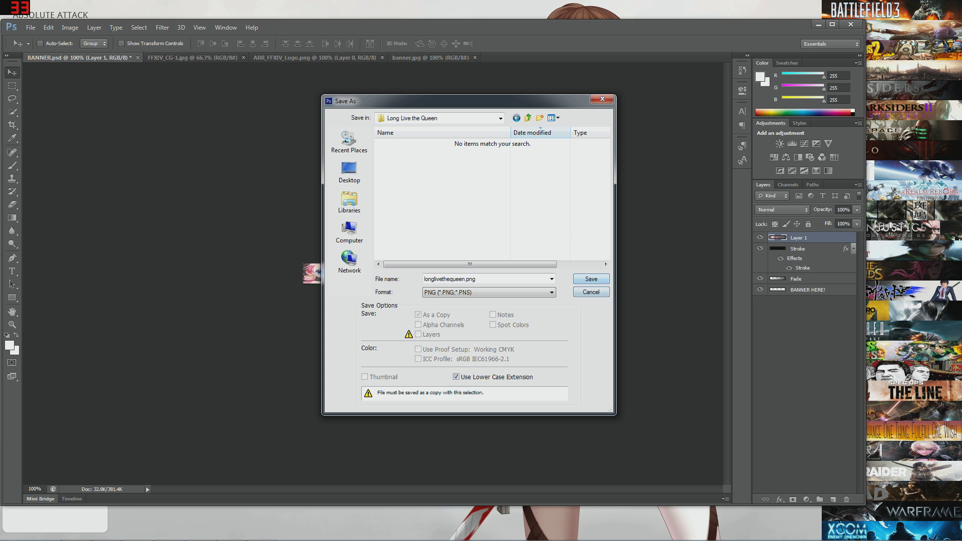
pyautogui.press('Return')
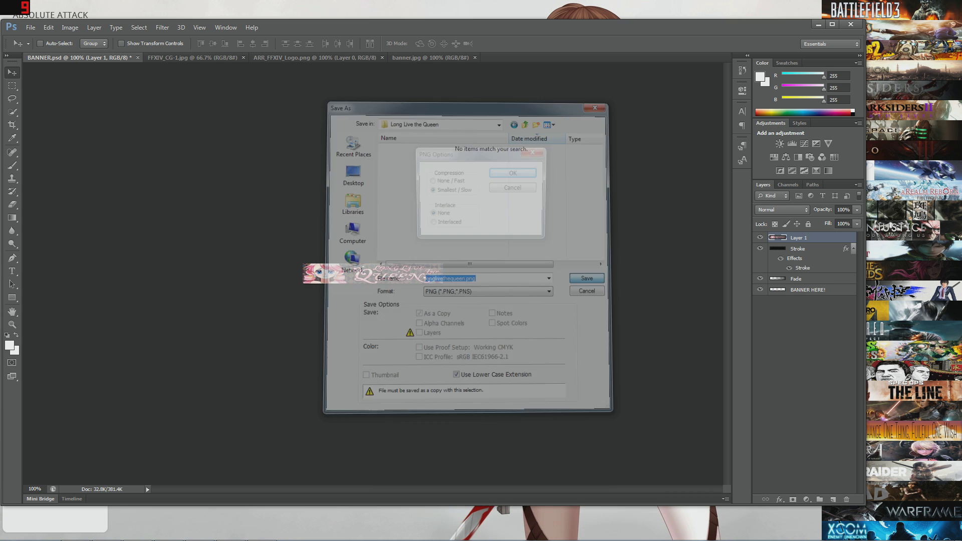
pyautogui.press('Return')
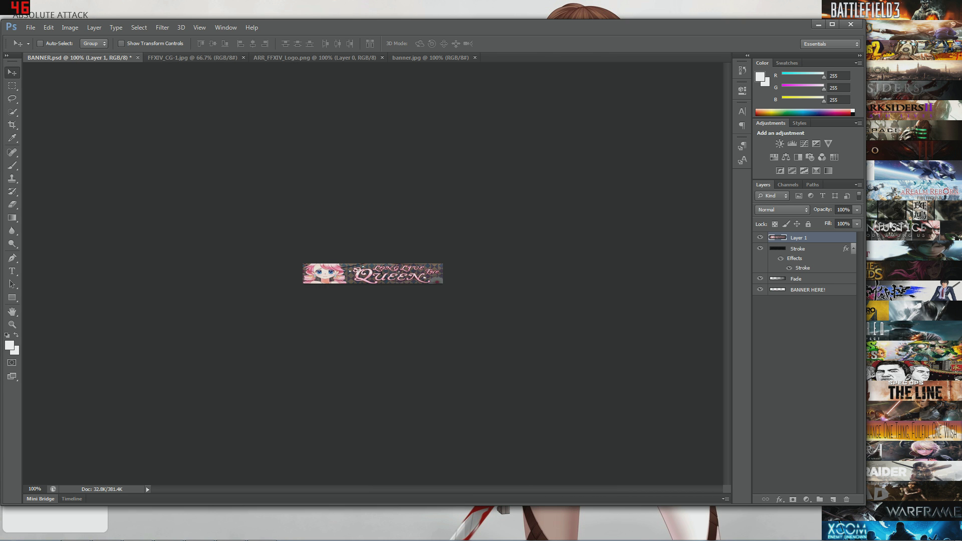
# Step: Switch to the Rainmeter skin editor and set the long live the queen meter's ImageName to longlivethequeen.png
pyautogui.click(819, 24)
pyautogui.click(361, 250)
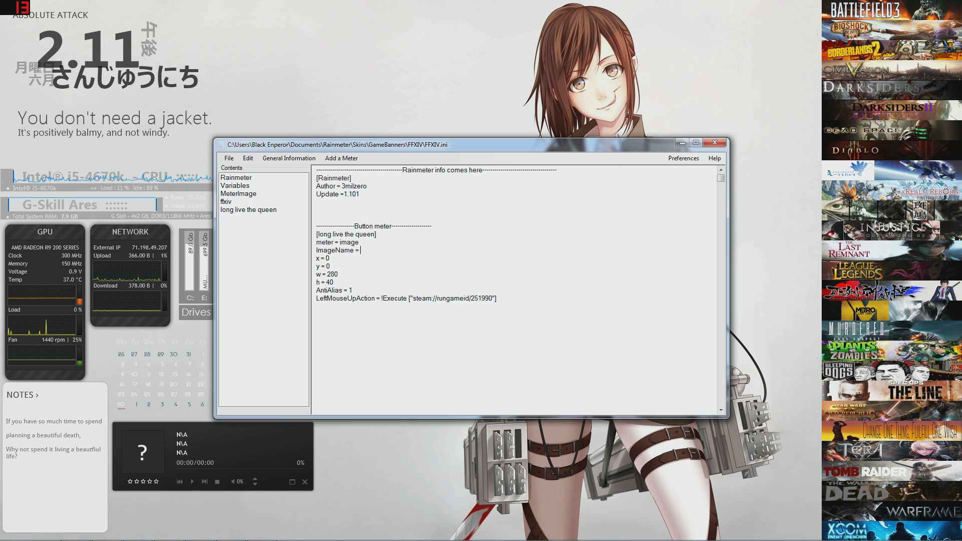
pyautogui.write('longlivethequeen')
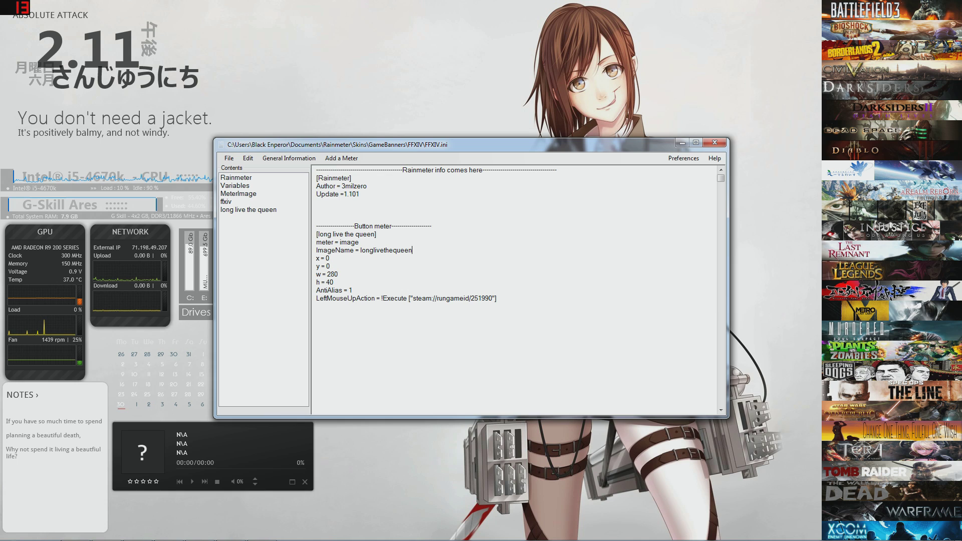
pyautogui.write('.png')
# Step: Save the skin file as Long Live the Queen in the GameBanners\Long Live the Queen folder
pyautogui.hotkey('alt', 'f')
pyautogui.press('Down')
pyautogui.press('Down')
pyautogui.press('Down')
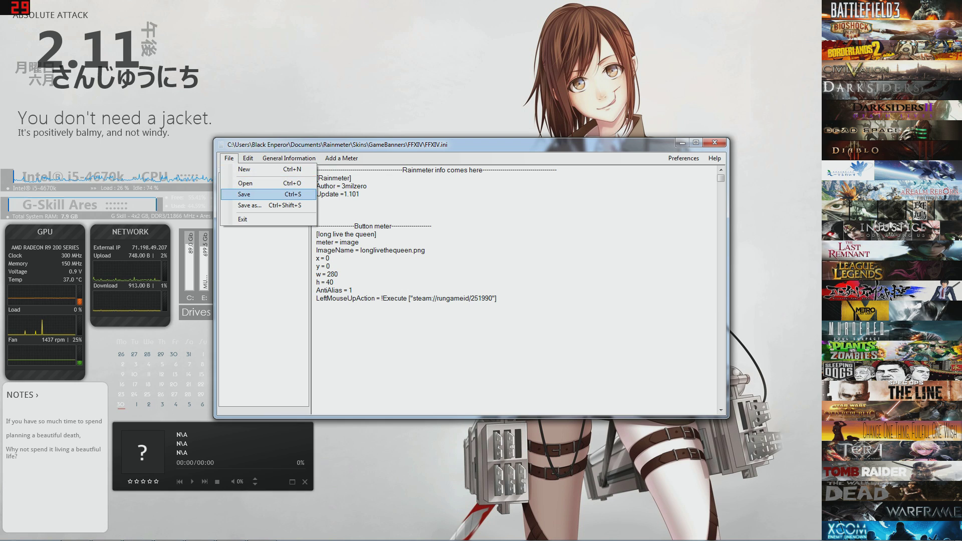
pyautogui.press('Return')
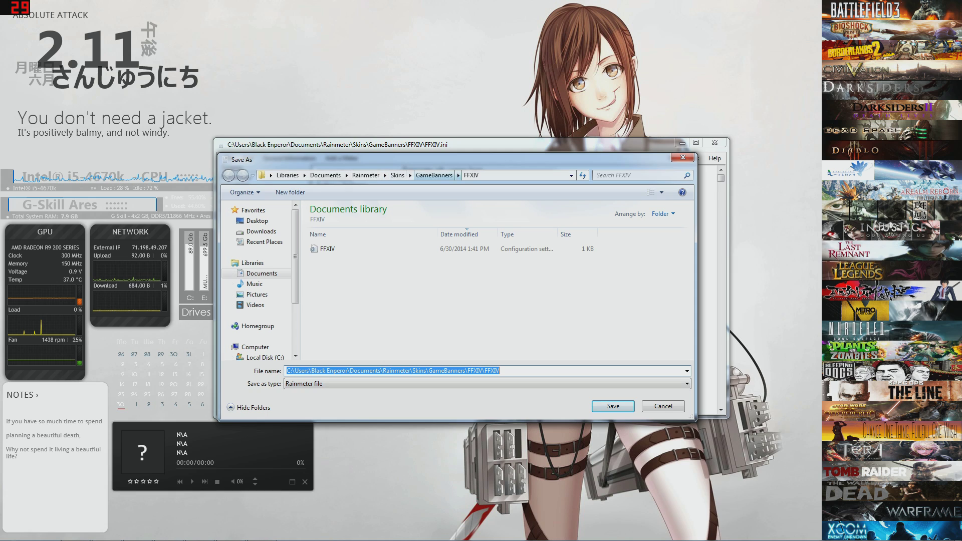
pyautogui.click(398, 175)
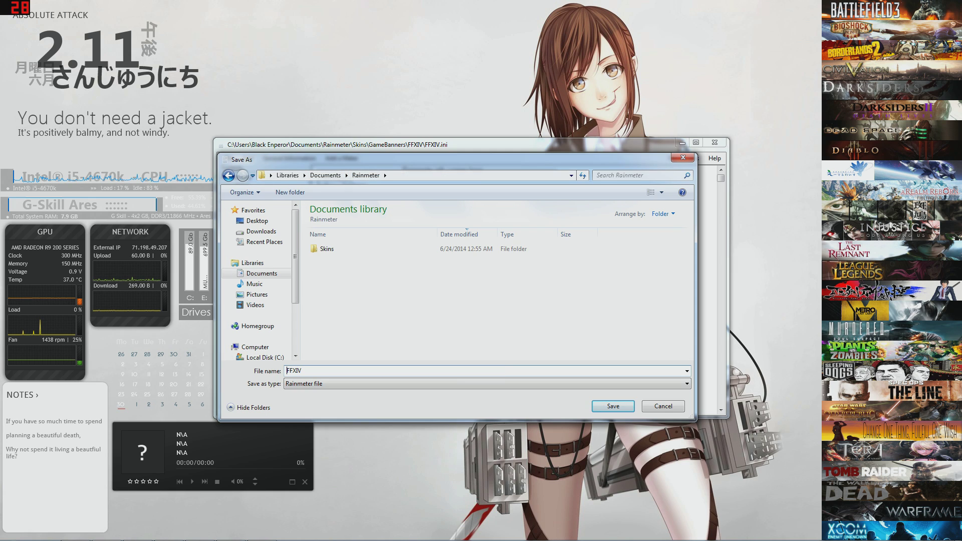
pyautogui.press('Return')
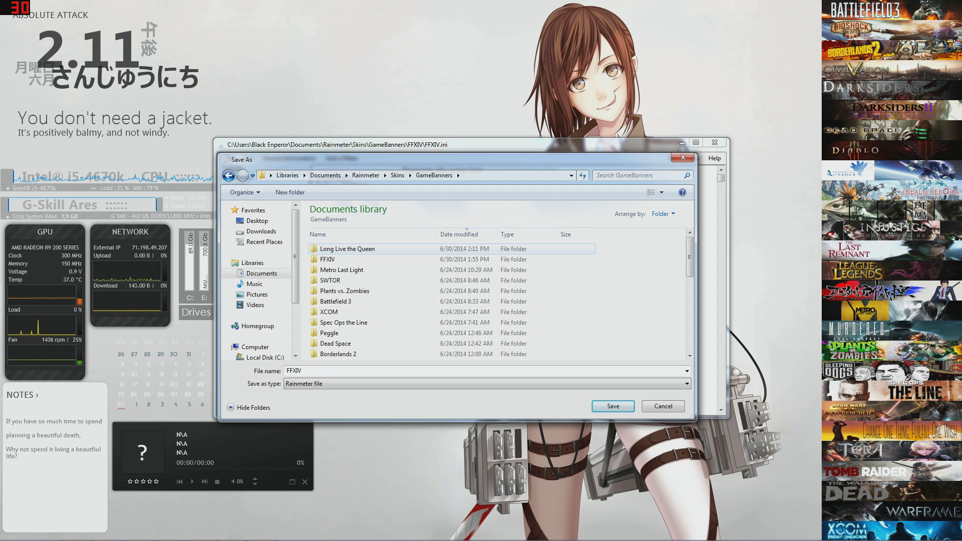
pyautogui.press('Return')
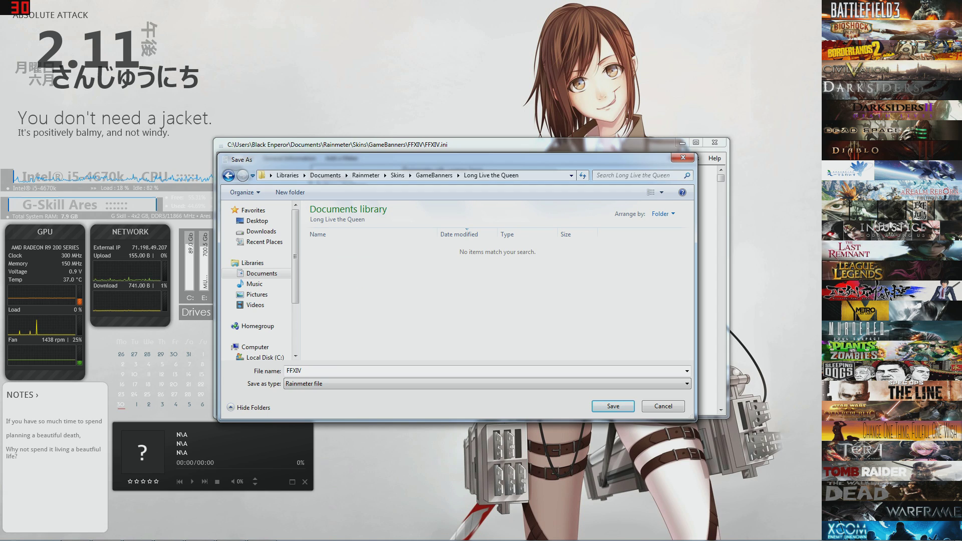
pyautogui.press('BackSpace')
pyautogui.write('Long Live the Queen')
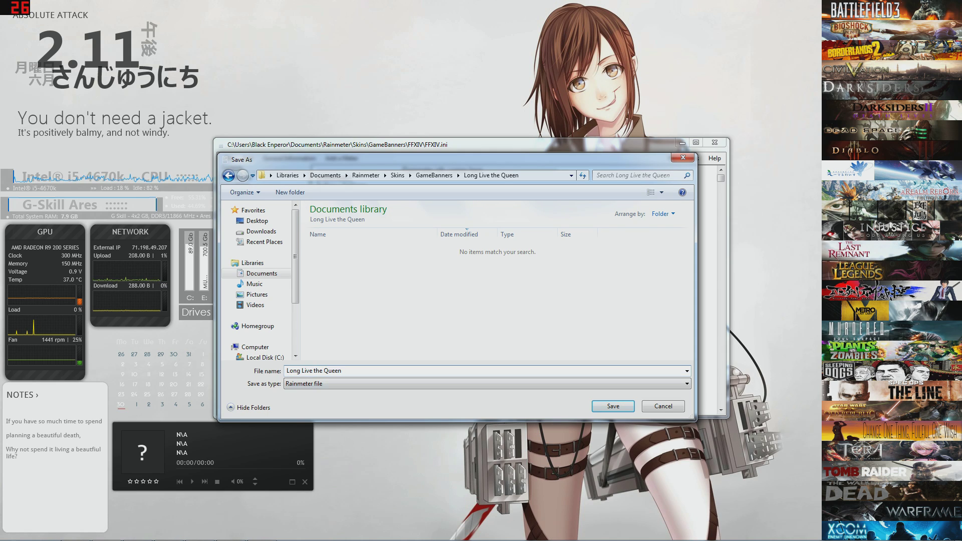
pyautogui.press('Return')
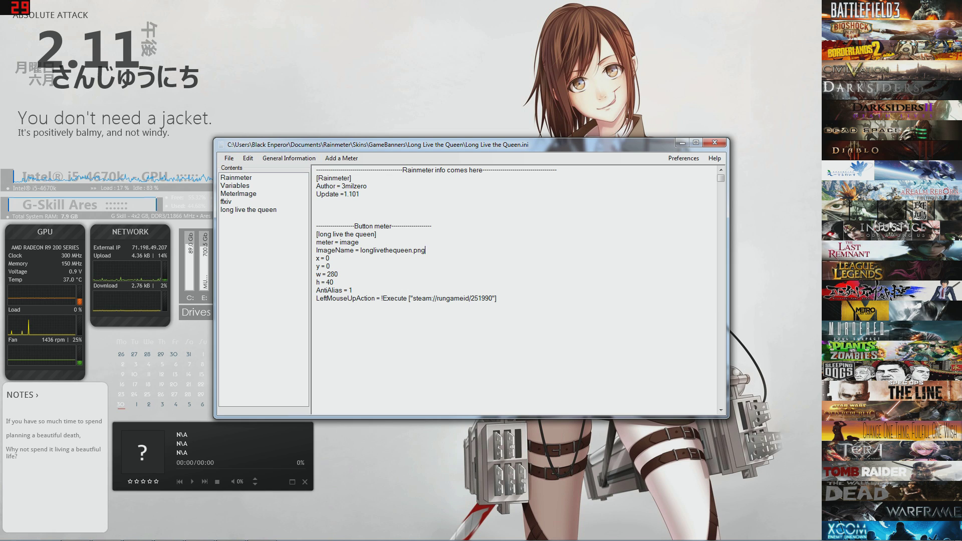
# Step: Switch to Manage Rainmeter and refresh all skins
pyautogui.click(682, 143)
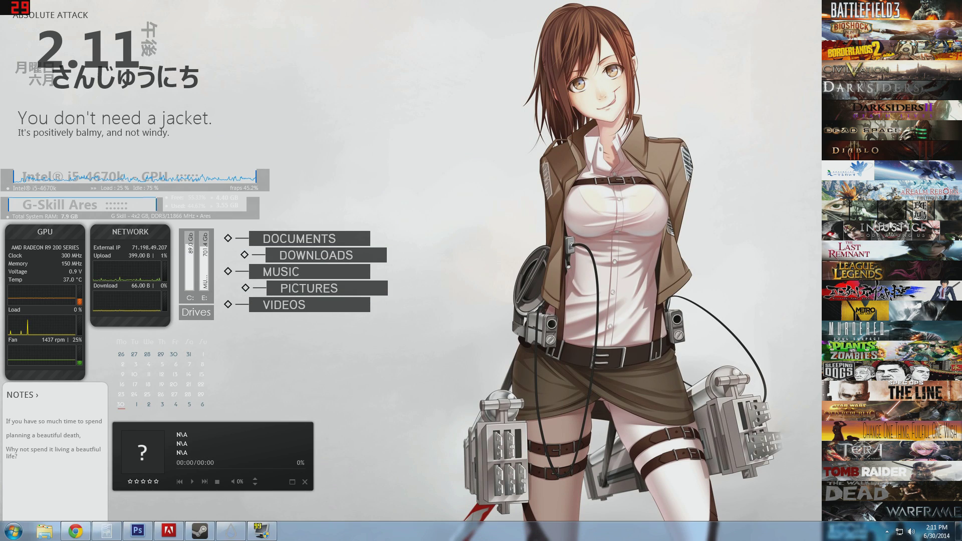
pyautogui.click(231, 531)
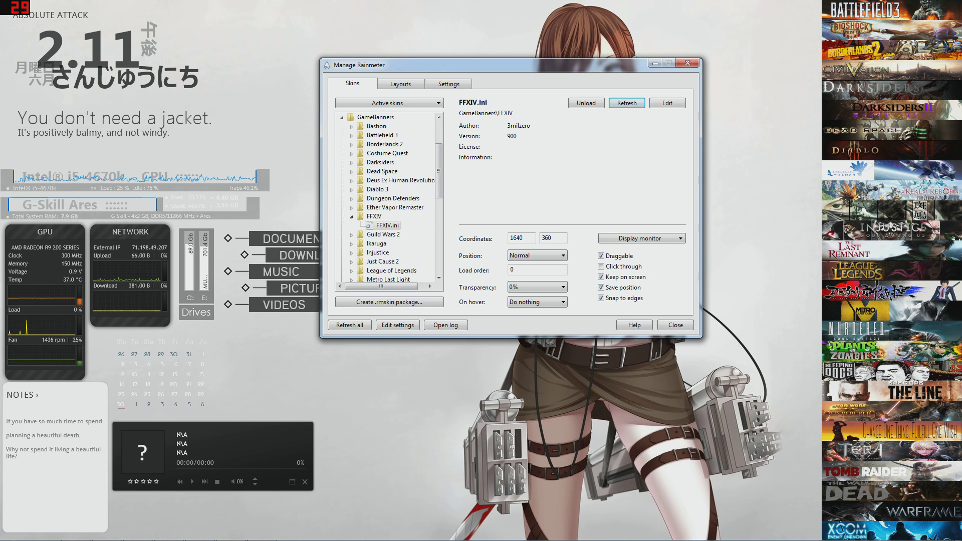
pyautogui.click(349, 324)
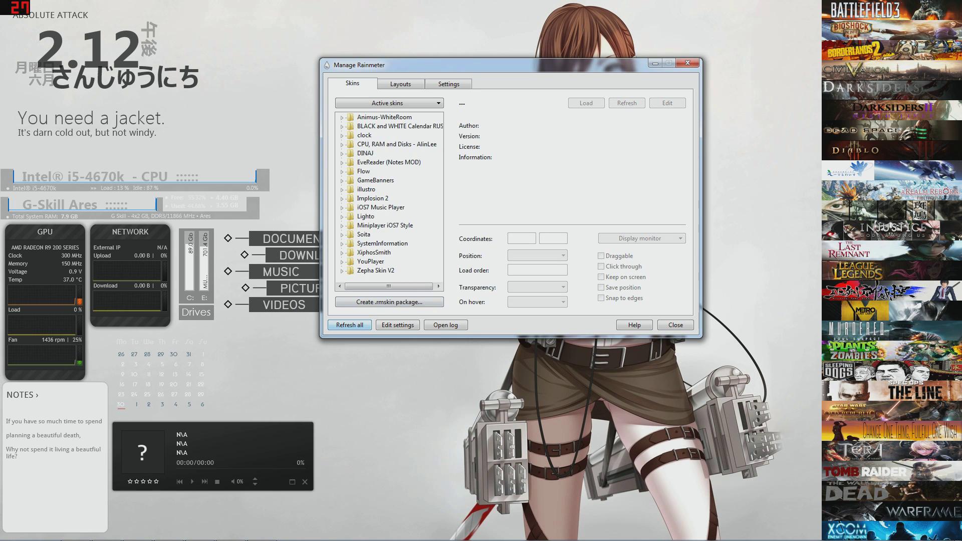
# Step: Load Long Live the Queen.ini from GameBanners and place its banner on the desktop above the Manage Rainmeter window
pyautogui.doubleClick(375, 180)
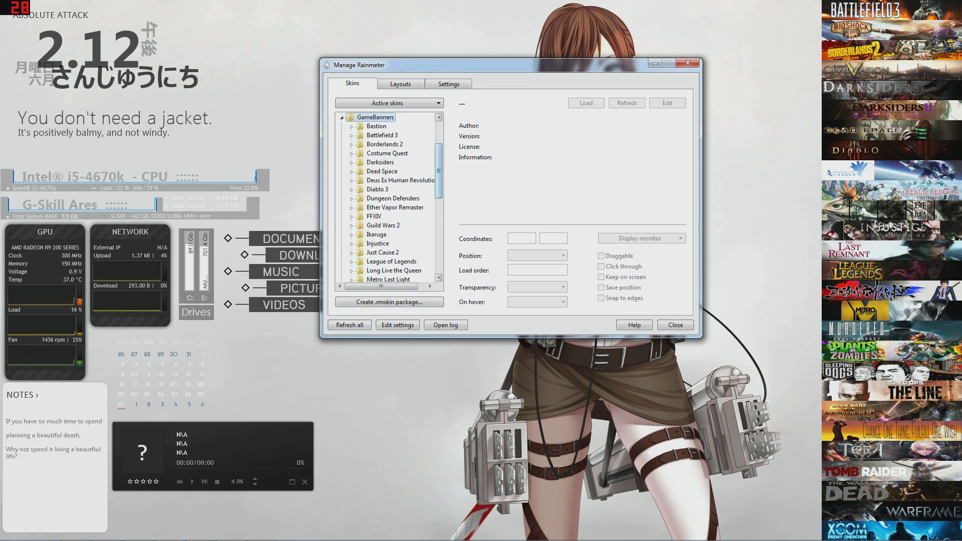
pyautogui.click(352, 271)
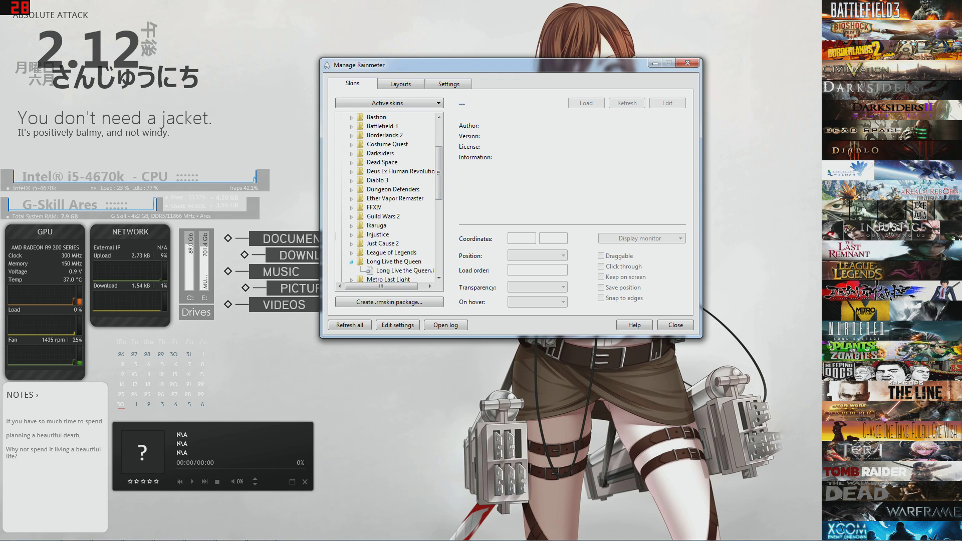
pyautogui.click(405, 270)
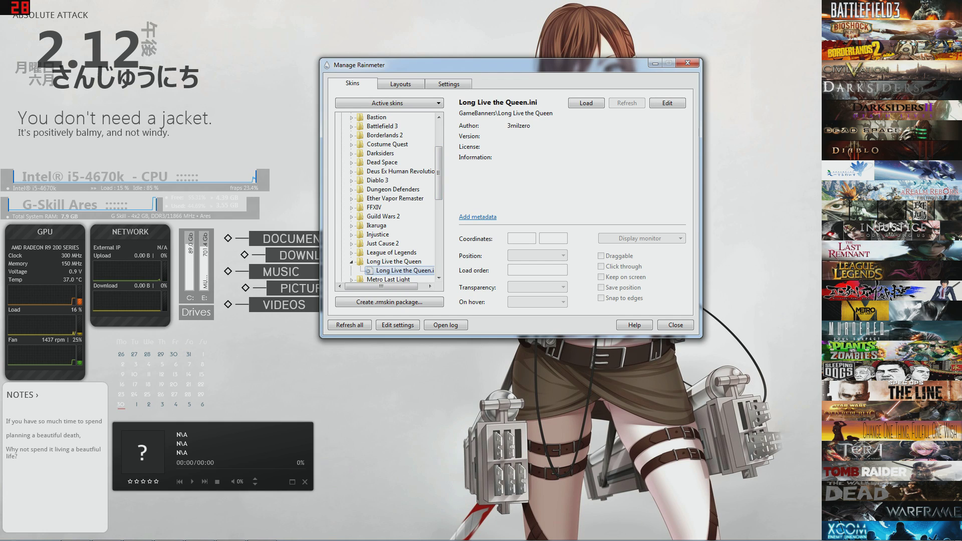
pyautogui.click(587, 102)
pyautogui.moveTo(106, 13); pyautogui.dragTo(721, 39)
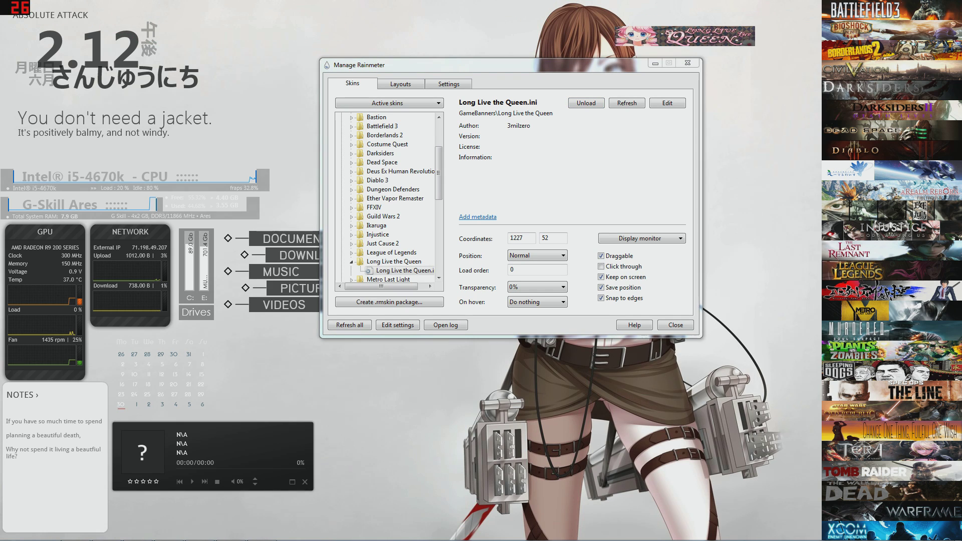
# Step: Move the Plants vs. Zombies banner out, shift banners down below League of Legends, and place the Long Live the Queen banner in the gap
pyautogui.moveTo(882, 351); pyautogui.dragTo(501, 414)
pyautogui.moveTo(921, 336); pyautogui.dragTo(926, 352)
pyautogui.moveTo(932, 313); pyautogui.dragTo(933, 334)
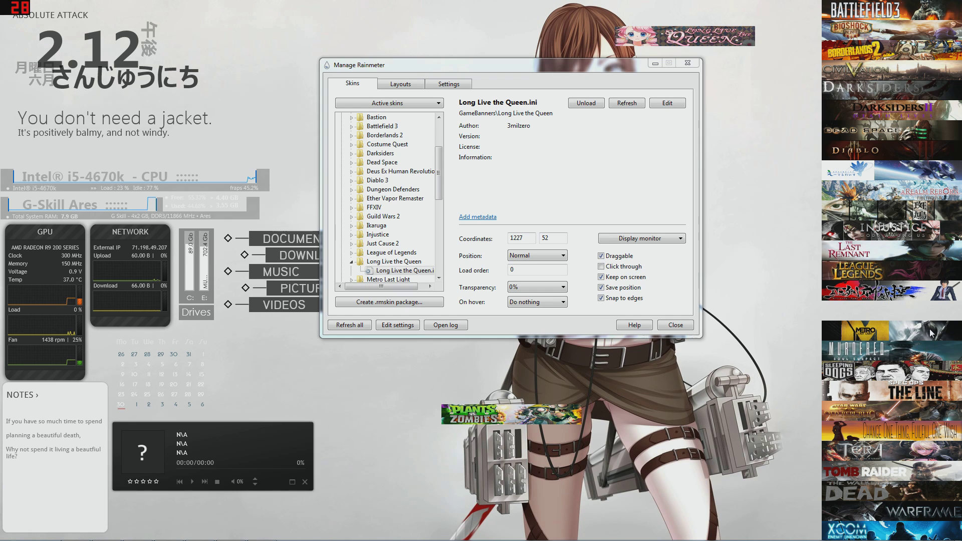
pyautogui.moveTo(913, 301); pyautogui.dragTo(922, 318)
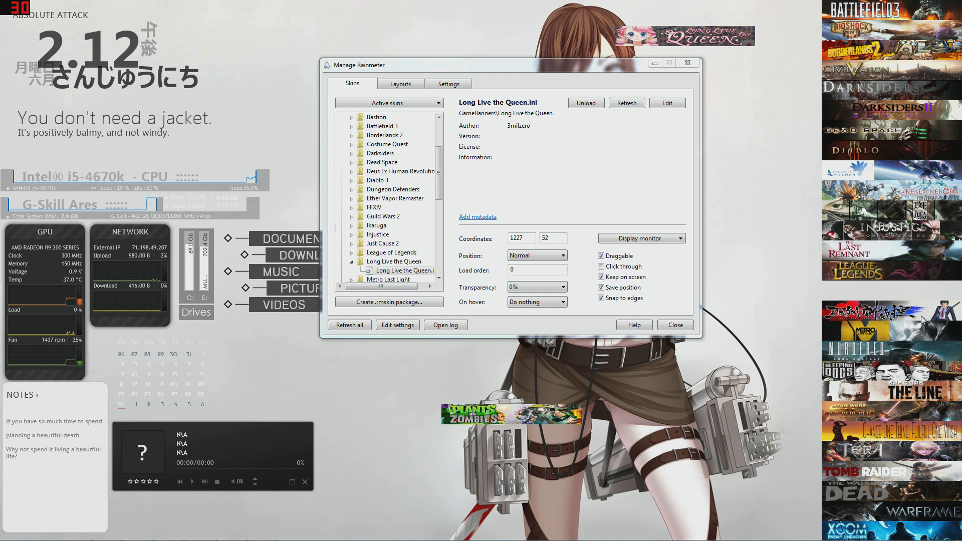
pyautogui.moveTo(924, 277); pyautogui.dragTo(924, 277)
pyautogui.moveTo(694, 45); pyautogui.dragTo(901, 300)
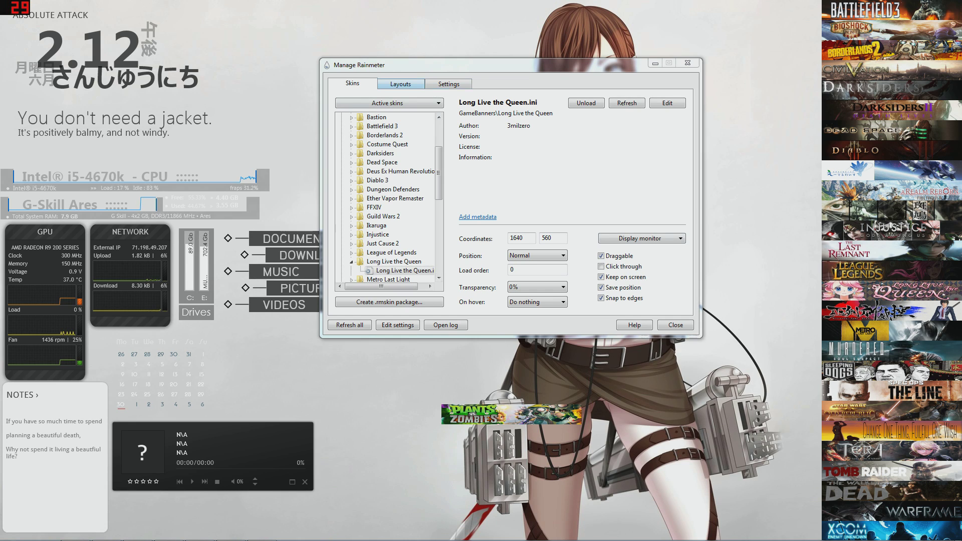
# Step: Check Rainmeter's options for saving a layout and its list of saved layouts, and return to the skins list
pyautogui.click(401, 84)
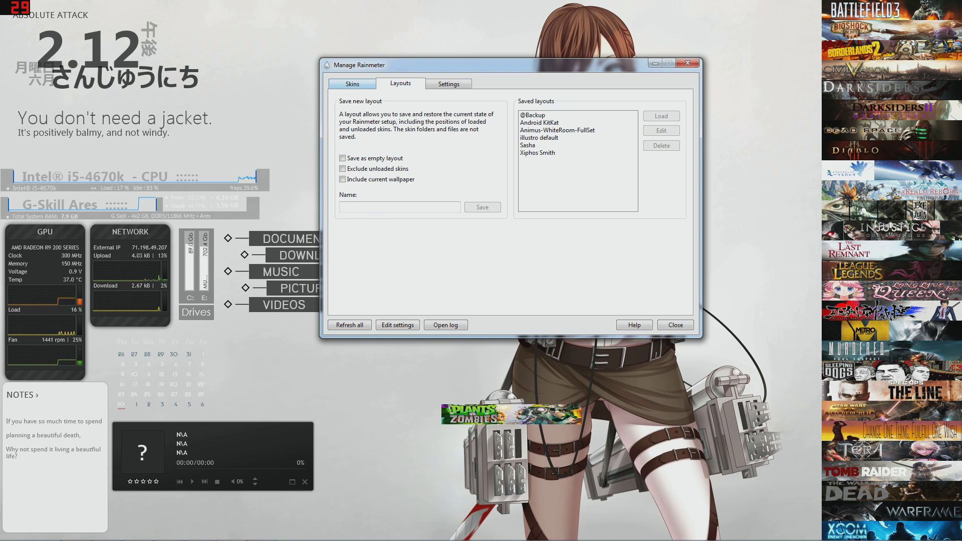
pyautogui.hotkey('ctrl', 'shift', 'Tab')
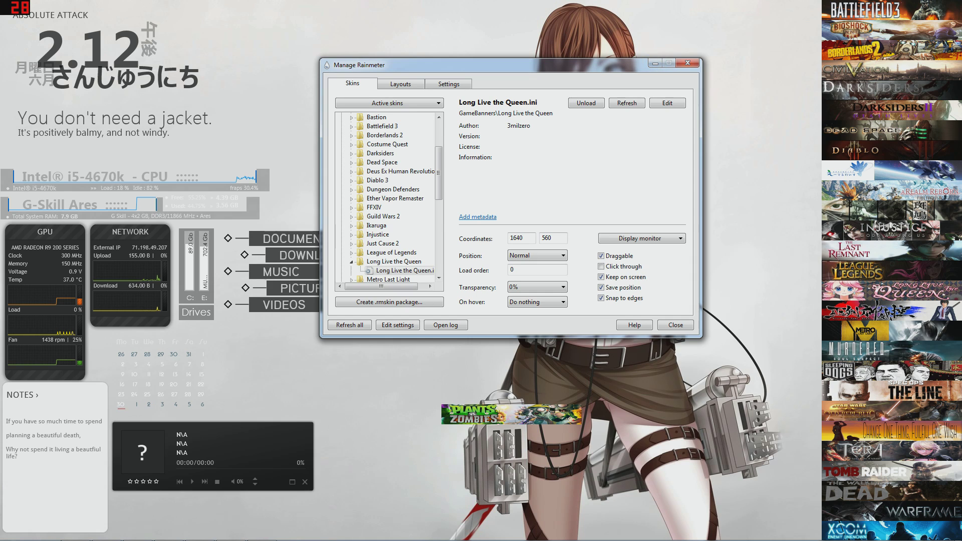
# Step: Minimize Manage Rainmeter, test the new banner by launching Long Live The Queen from it, and close the game
pyautogui.click(655, 63)
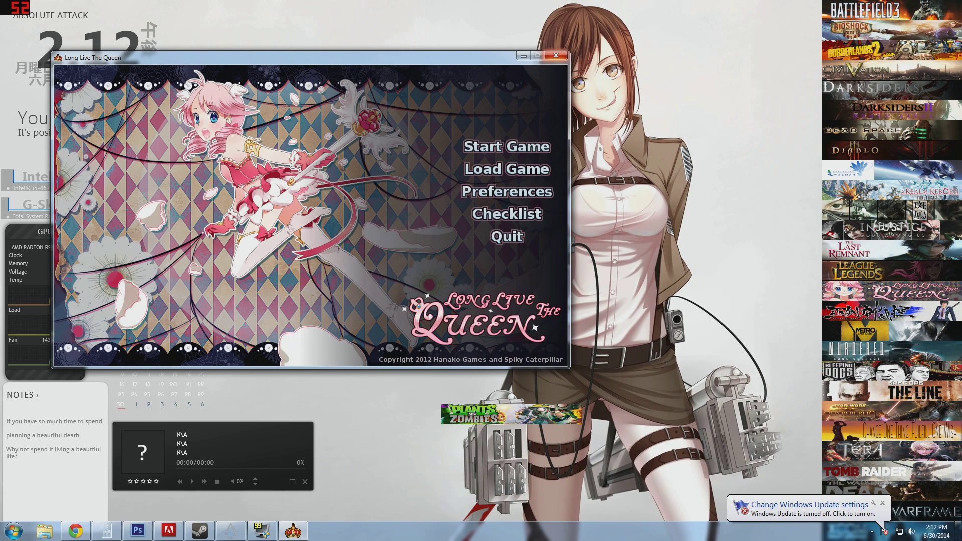
pyautogui.click(556, 56)
pyautogui.click(258, 298)
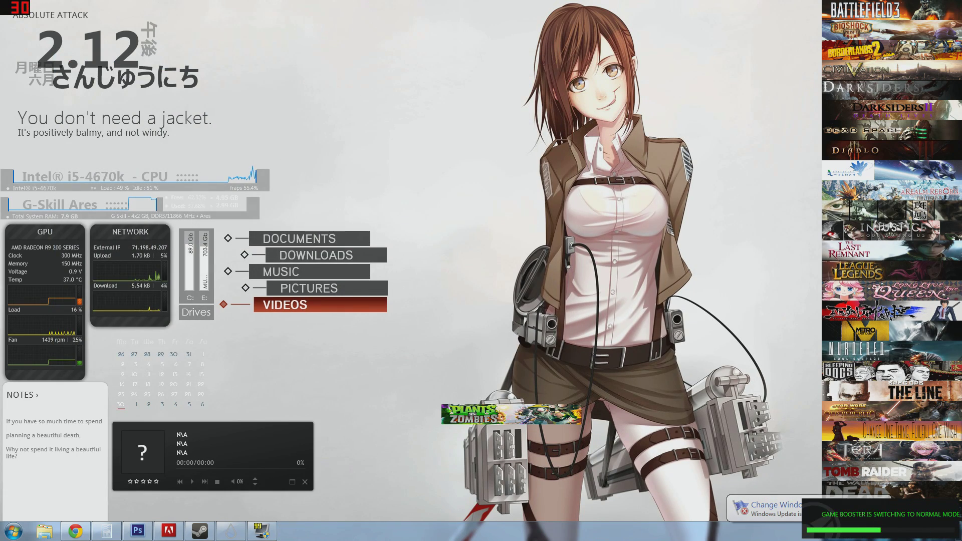